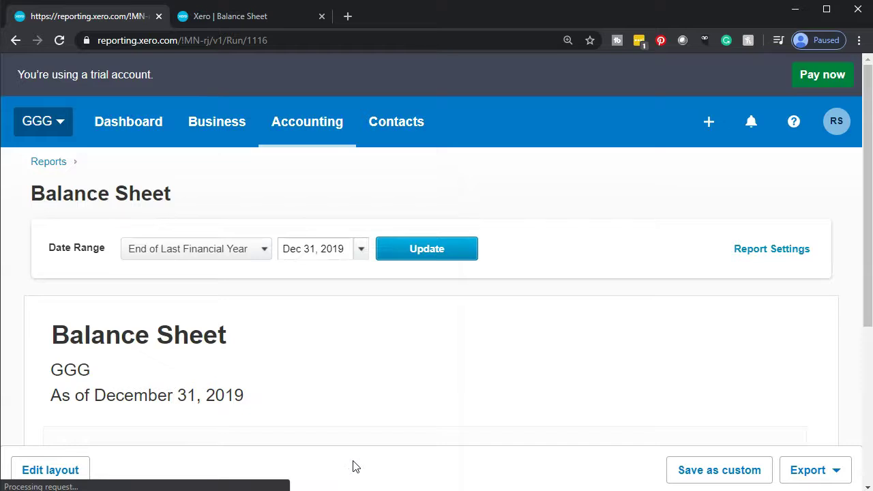
Step: Duplicate the browser tab holding the Income Statement report and return to the original one
right_click(83, 17)
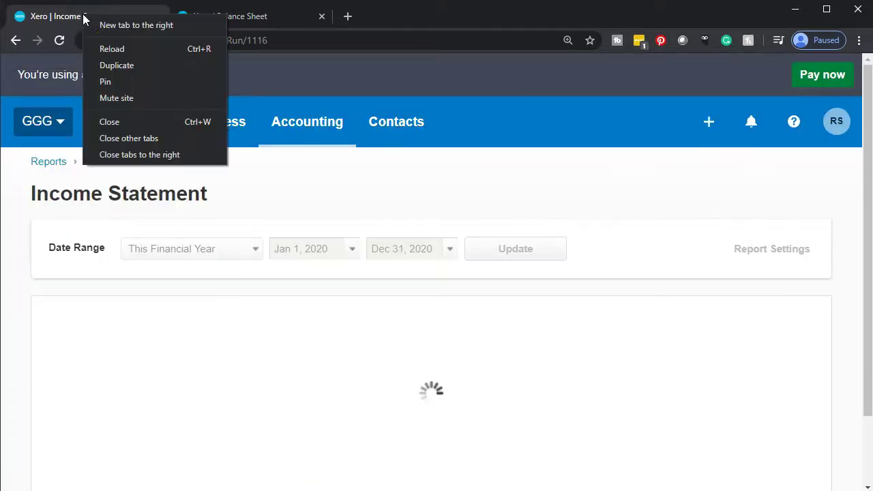
left_click(139, 66)
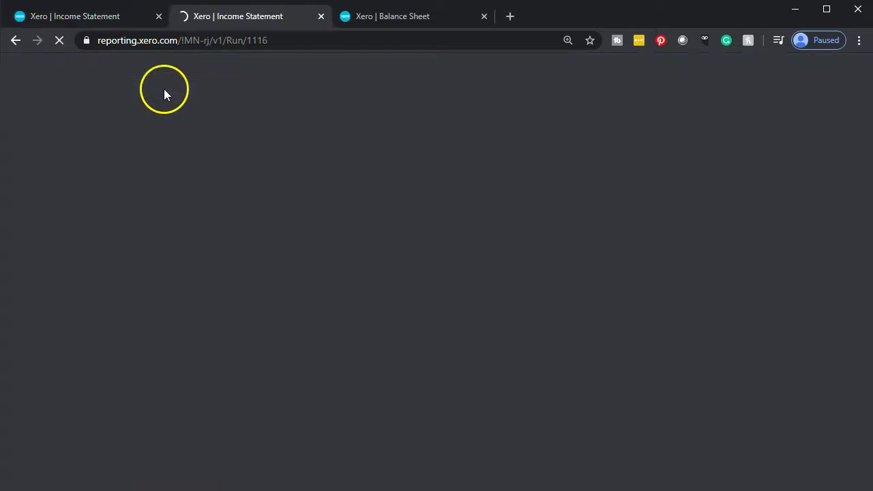
left_click(89, 15)
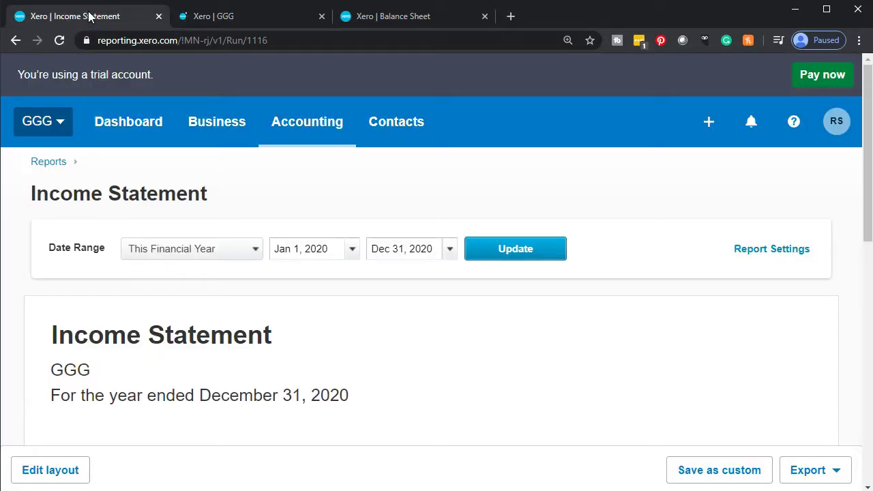
Step: Open the Bank Reconciliation Summary report from the accounting reports and duplicate its browser tab
left_click(302, 125)
left_click(316, 214)
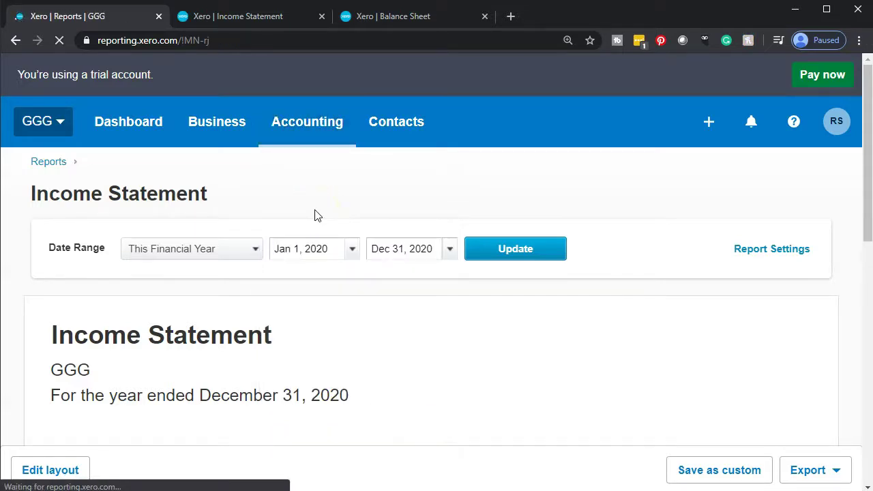
scroll(314, 216, "down", 7)
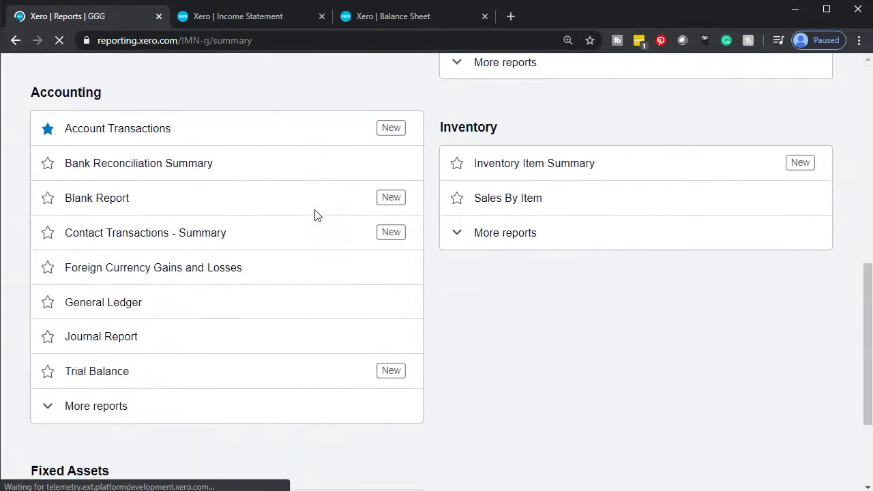
left_click(190, 179)
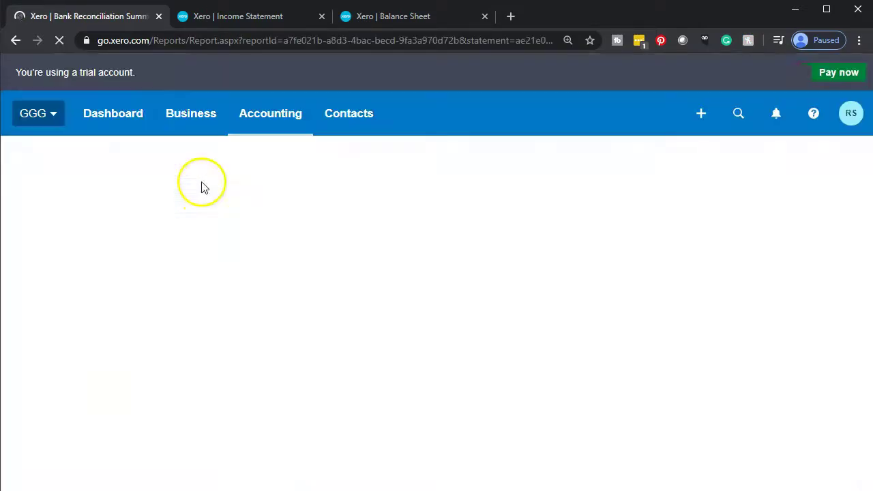
right_click(108, 18)
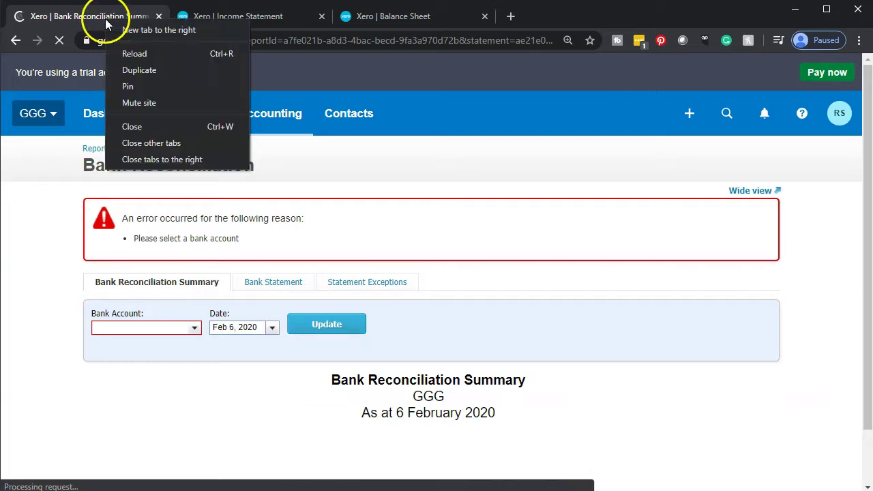
left_click(129, 68)
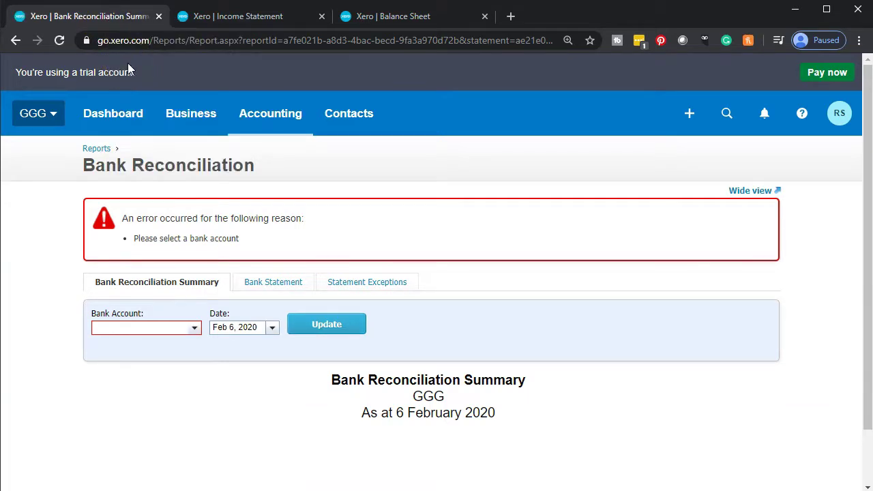
Step: Set the Balance Sheet report date to Apr 30, 2020 and update the report
left_click(566, 21)
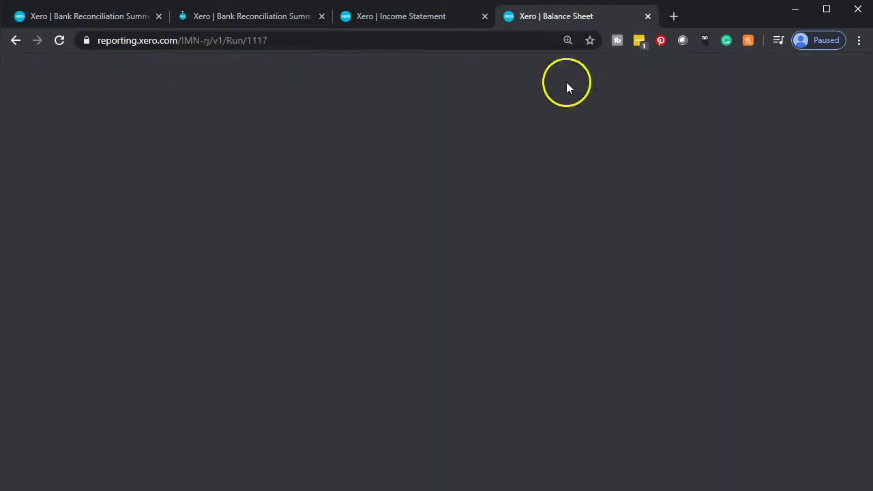
scroll(550, 307, "down", 2)
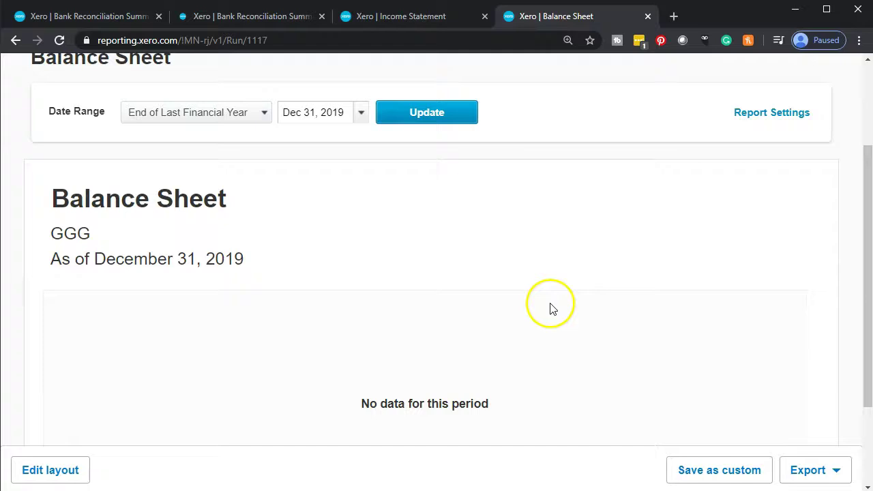
left_click(362, 115)
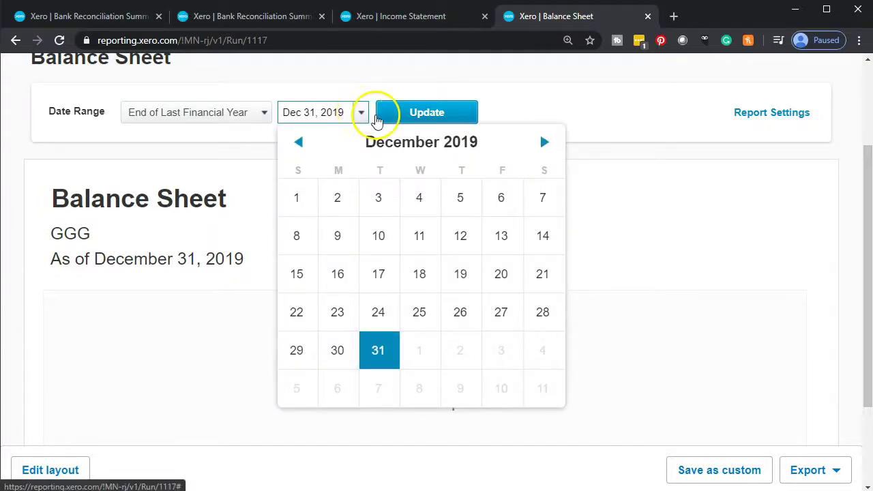
left_click(545, 145)
left_click(547, 146)
left_click(547, 145)
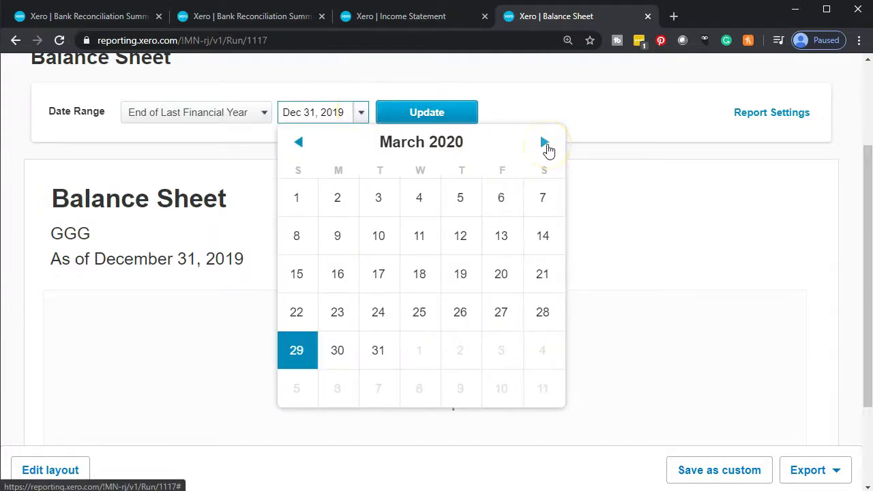
left_click(547, 146)
left_click(461, 350)
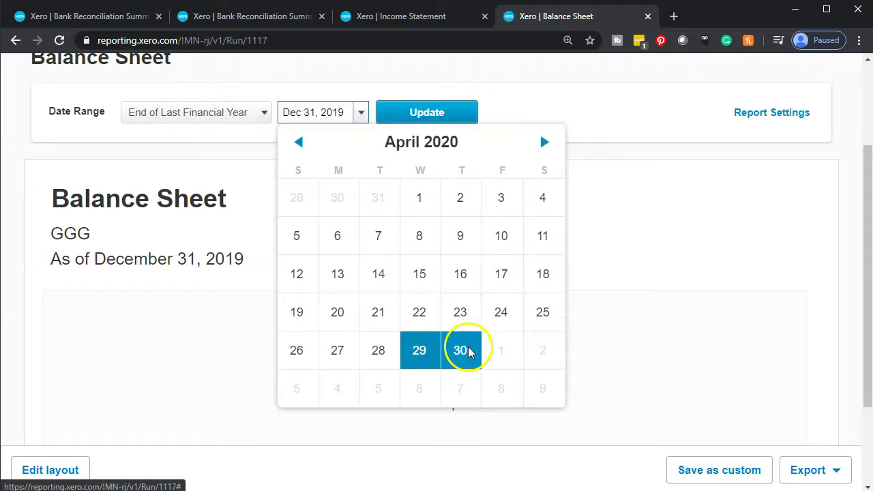
left_click(432, 112)
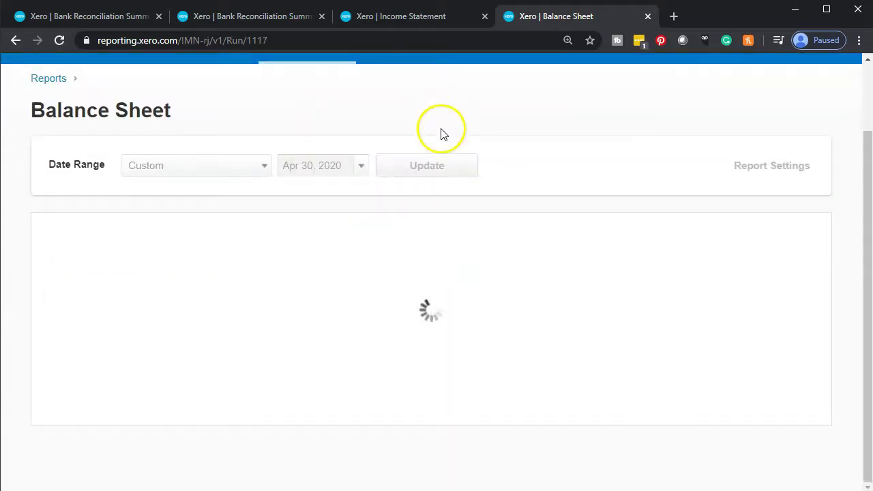
Step: Set the Income Statement's start date to Apr 1, 2020 and update the report
left_click(399, 18)
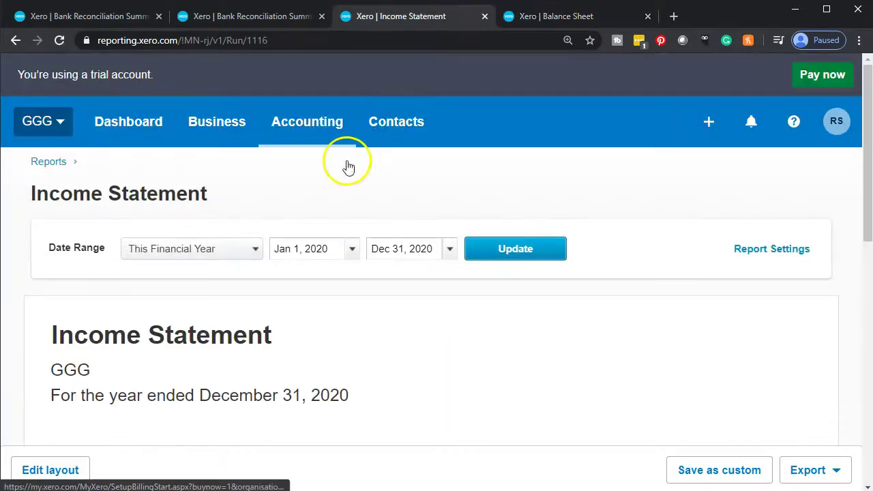
left_click(352, 183)
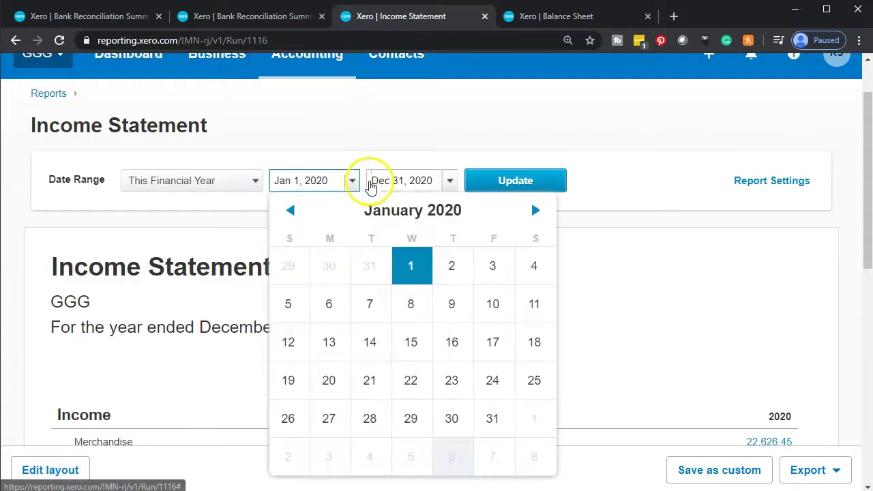
left_click(534, 213)
left_click(534, 213)
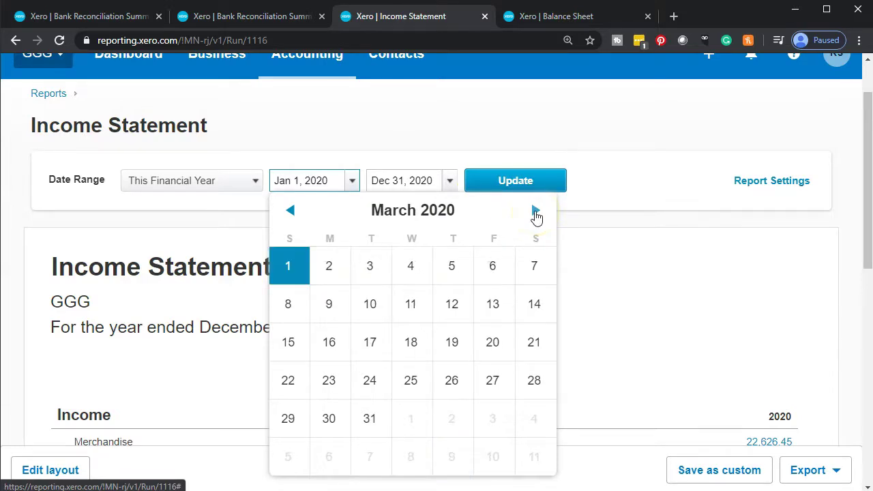
left_click(536, 214)
left_click(410, 270)
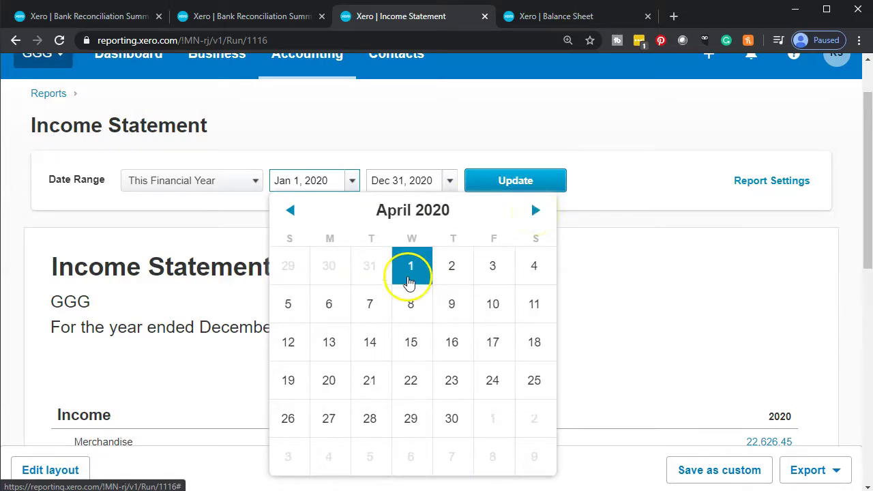
left_click(506, 206)
left_click(517, 190)
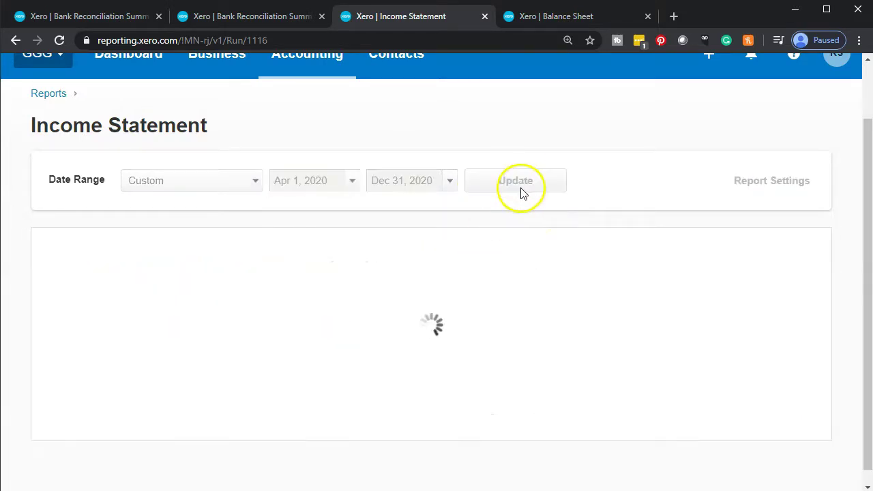
Step: Run the duplicated Bank Reconciliation Summary for the Checking - Chase account as of Apr 30, 2020
left_click(252, 16)
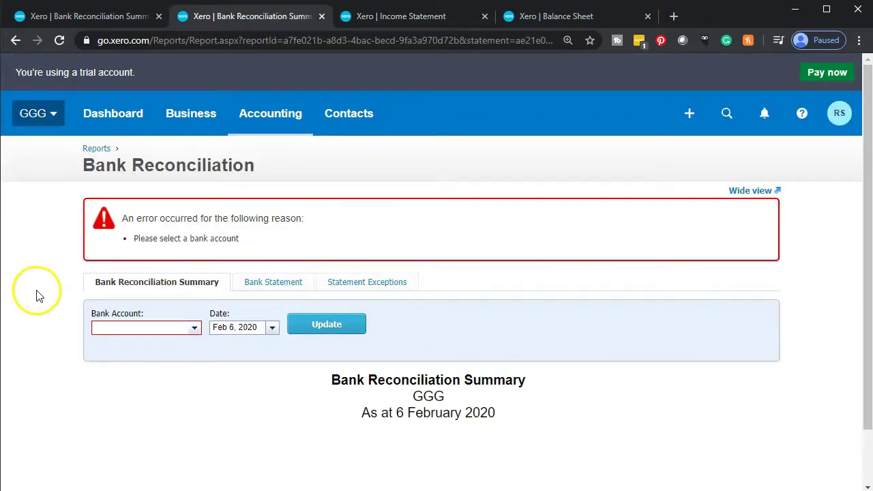
scroll(81, 290, "down", 1)
left_click(195, 266)
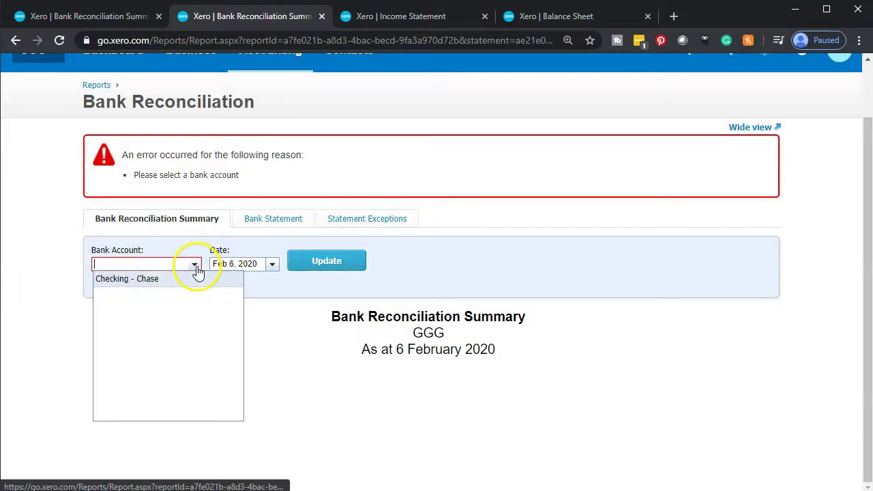
left_click(166, 286)
left_click(271, 265)
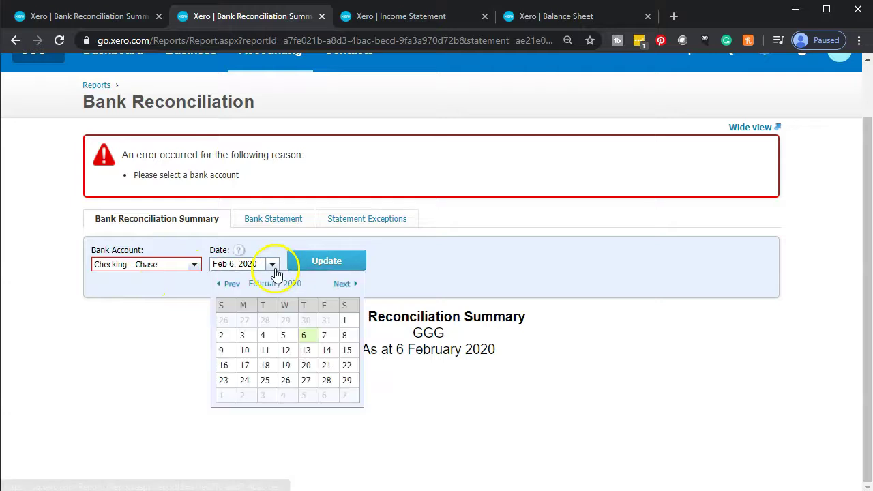
left_click(351, 285)
left_click(351, 285)
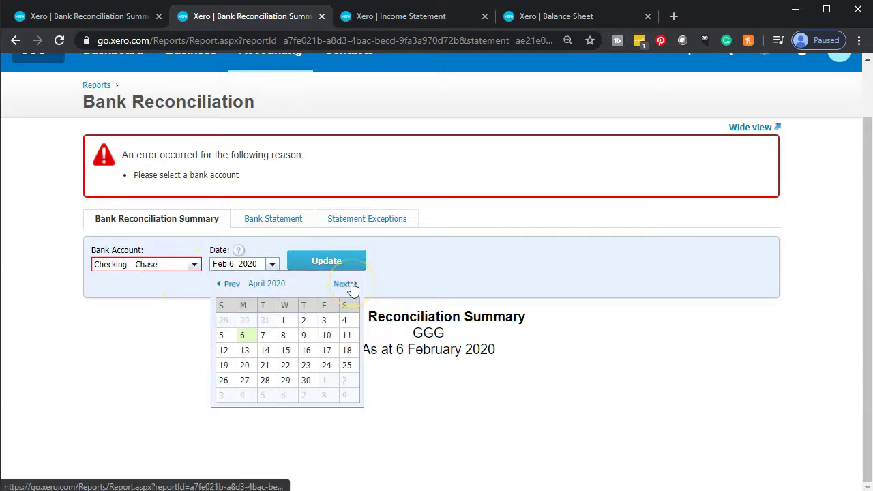
left_click(306, 379)
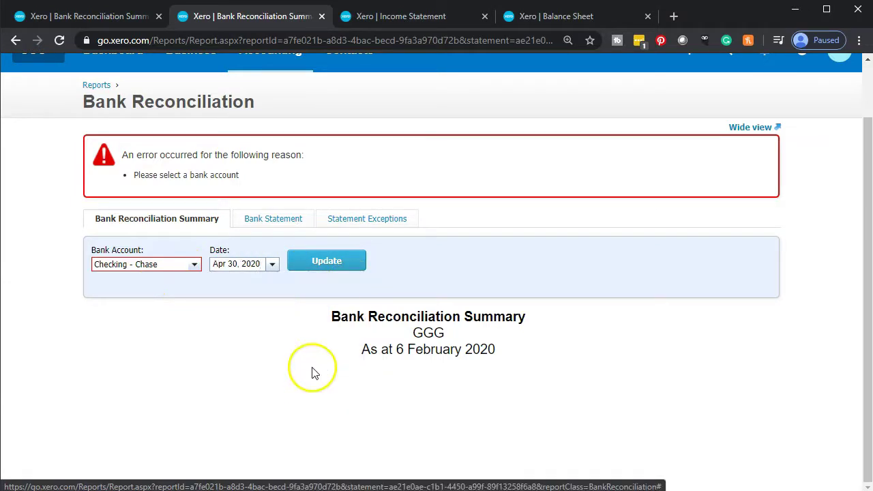
left_click(328, 264)
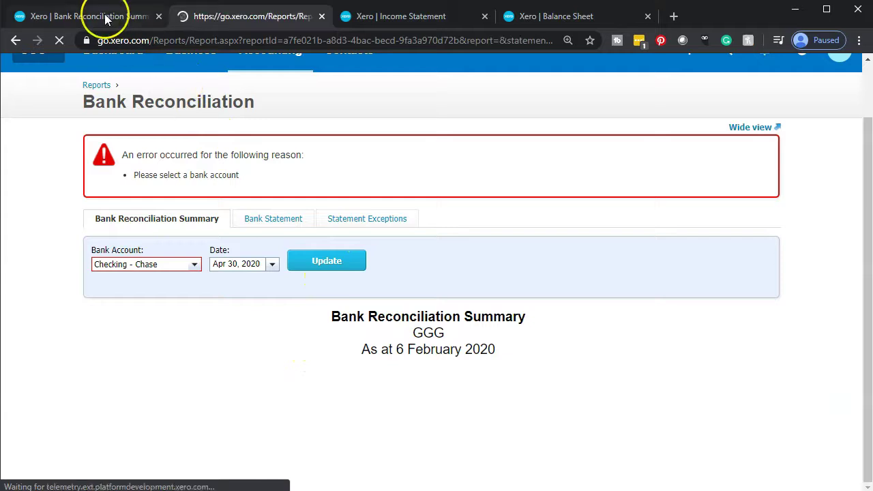
Step: In the first browser tab, open the reconciliation of the Checking - Chase bank account and enlarge its statement lines for review
left_click(105, 17)
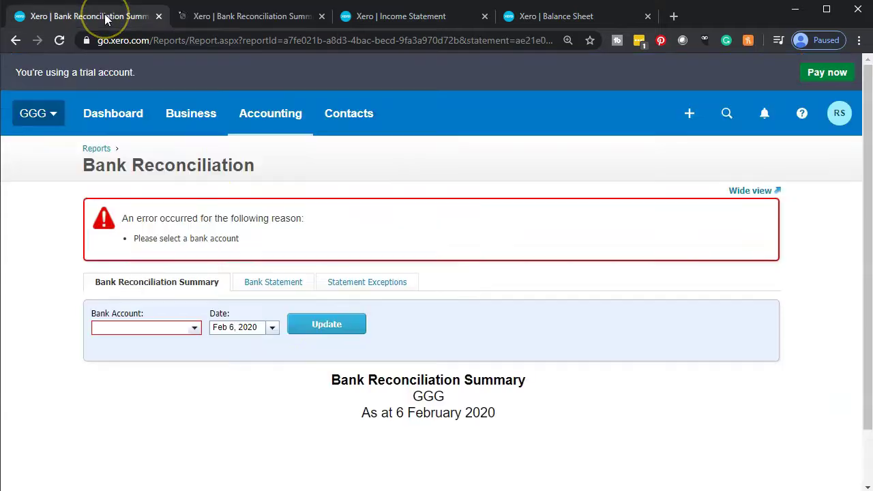
left_click(256, 123)
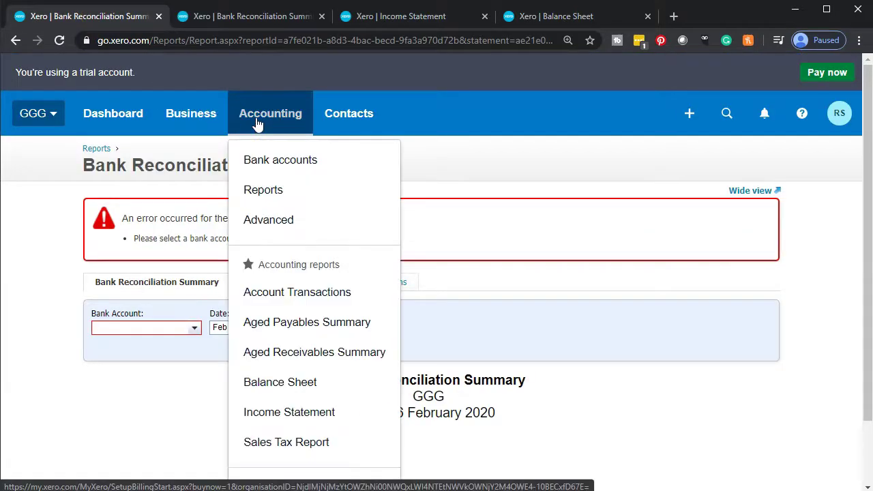
left_click(291, 166)
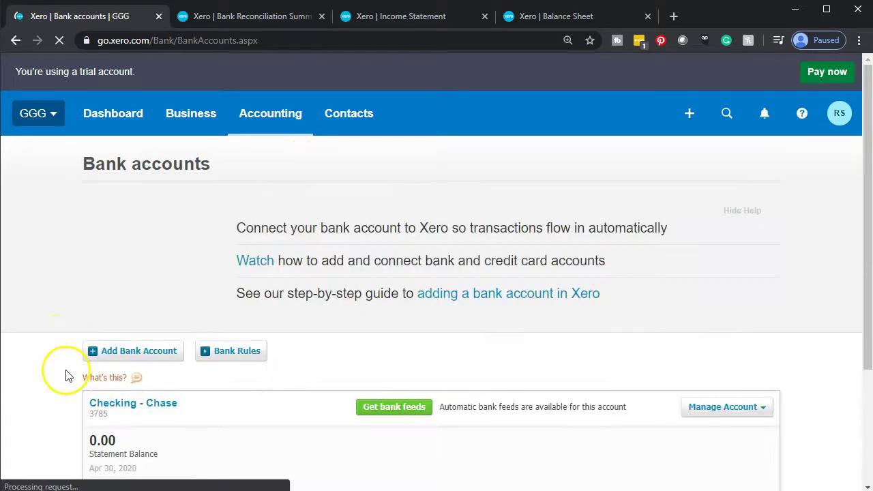
scroll(68, 402, "down", 3)
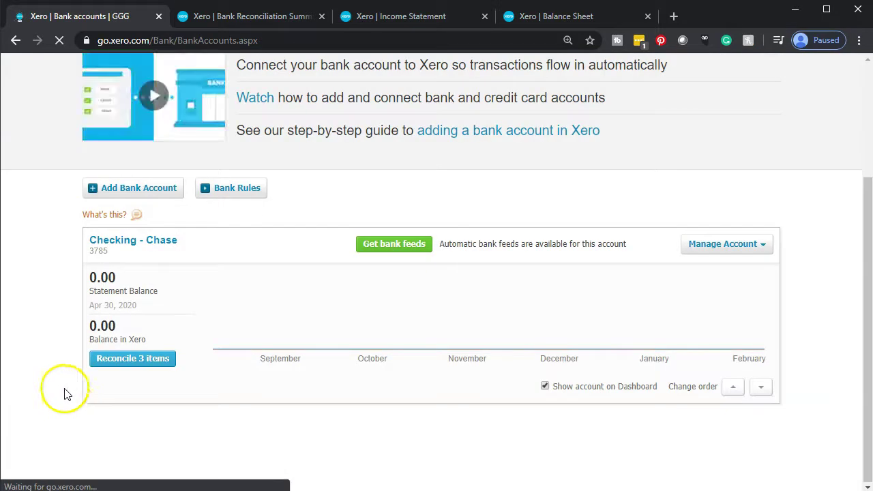
left_click(134, 365)
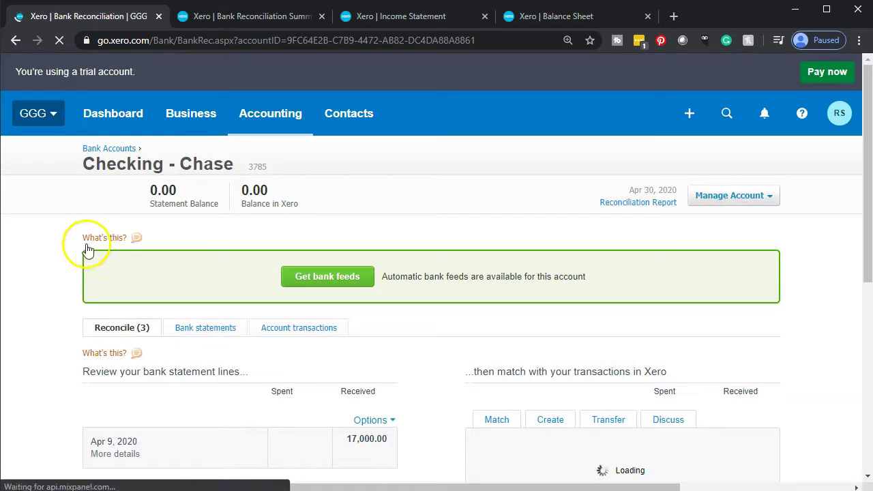
scroll(86, 250, "down", 3)
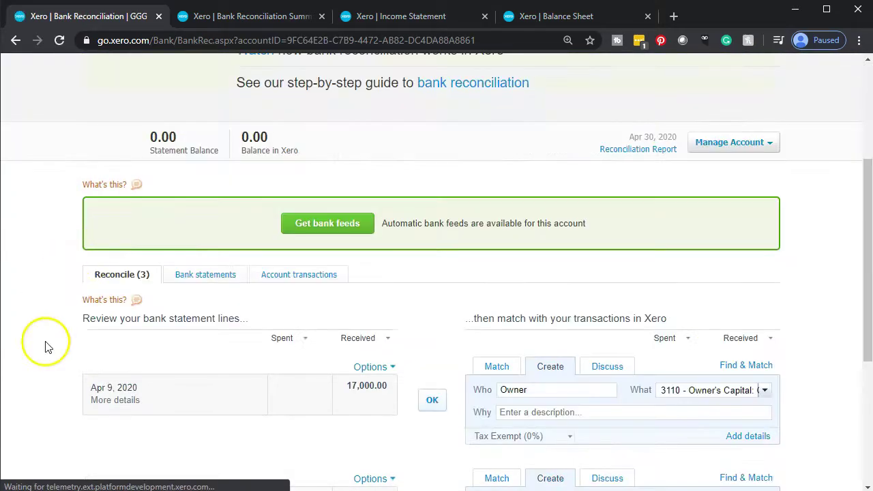
scroll(47, 362, "down", 2)
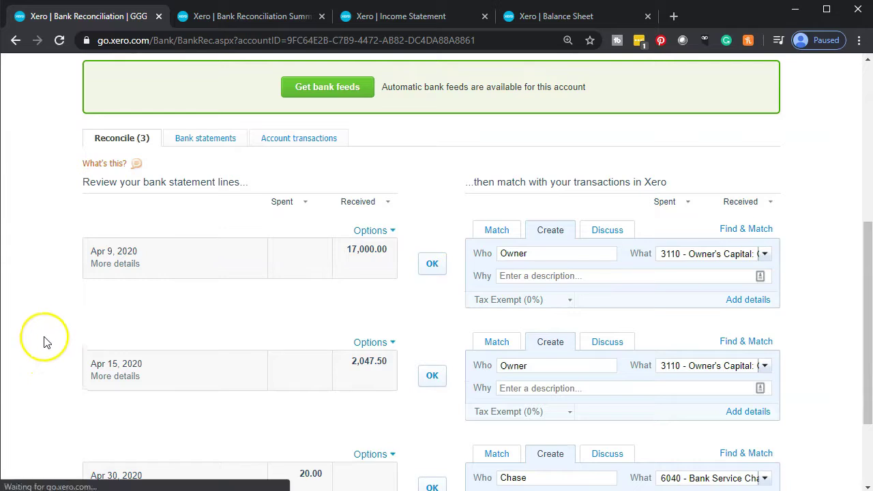
key("ctrl+plus")
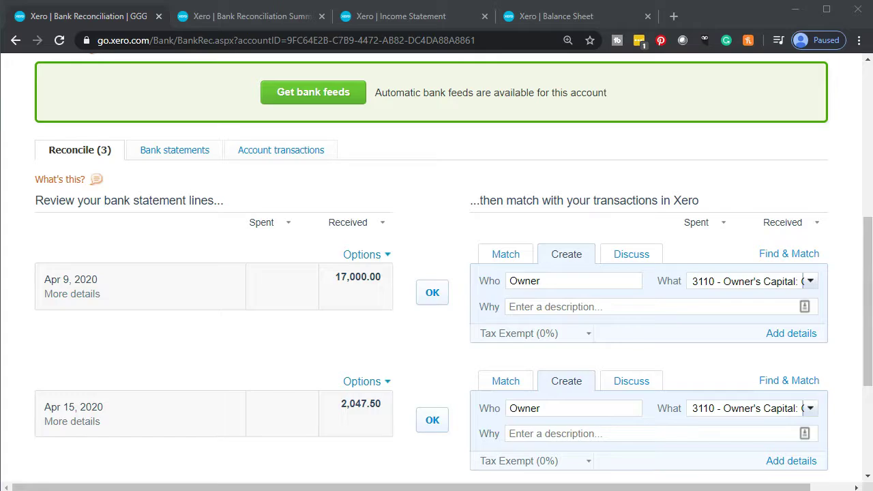
Step: Switch to QuickBooks Desktop and examine the customer workflow around Create Invoices on the Home Page
left_click(634, 489)
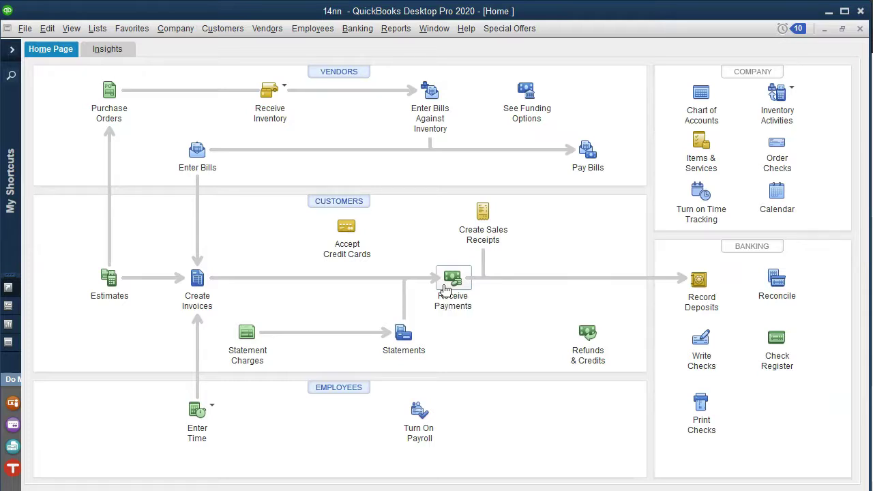
left_click(209, 305)
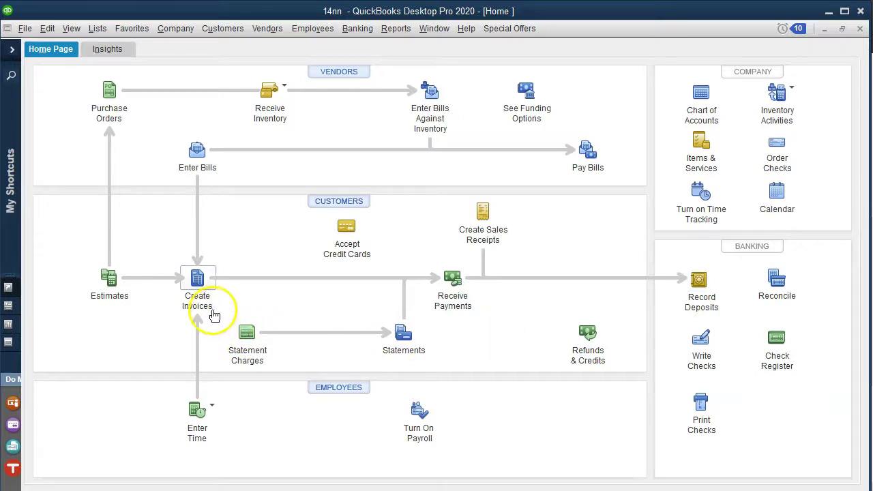
Step: Switch back to Xero in the browser, duplicate the Checking - Chase bank reconciliation tab and return to the original tab
left_click(823, 14)
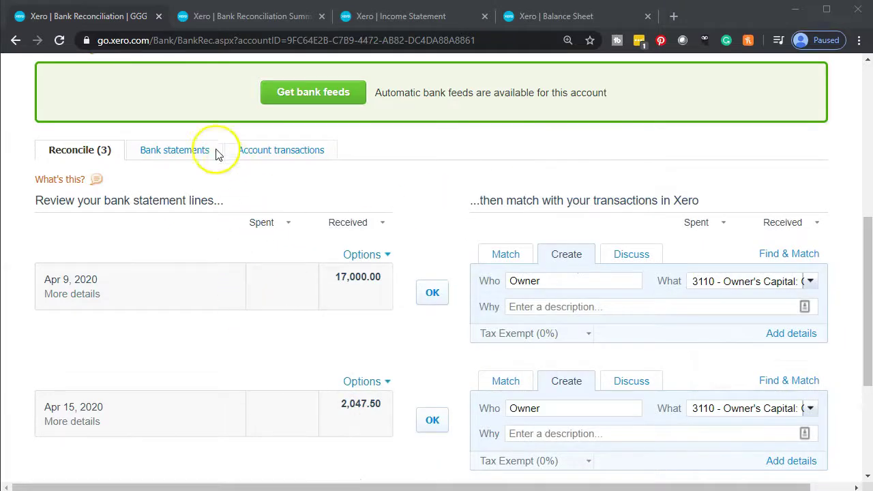
right_click(118, 20)
left_click(170, 89)
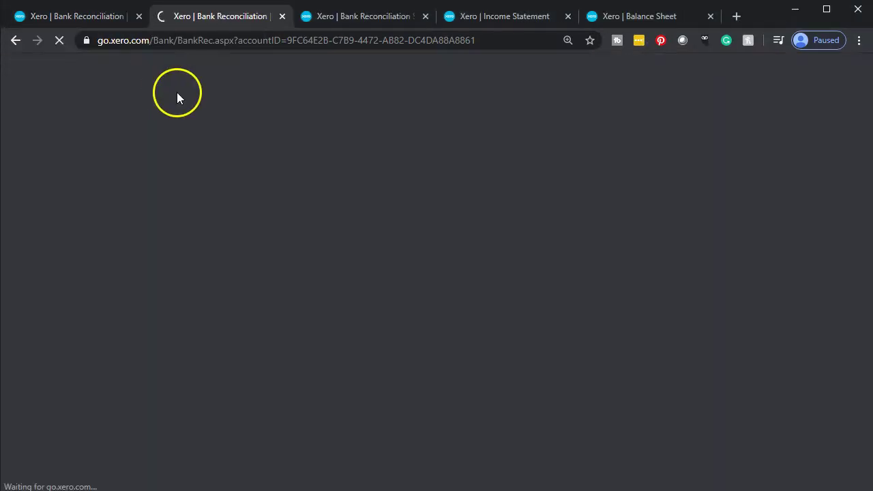
left_click(99, 16)
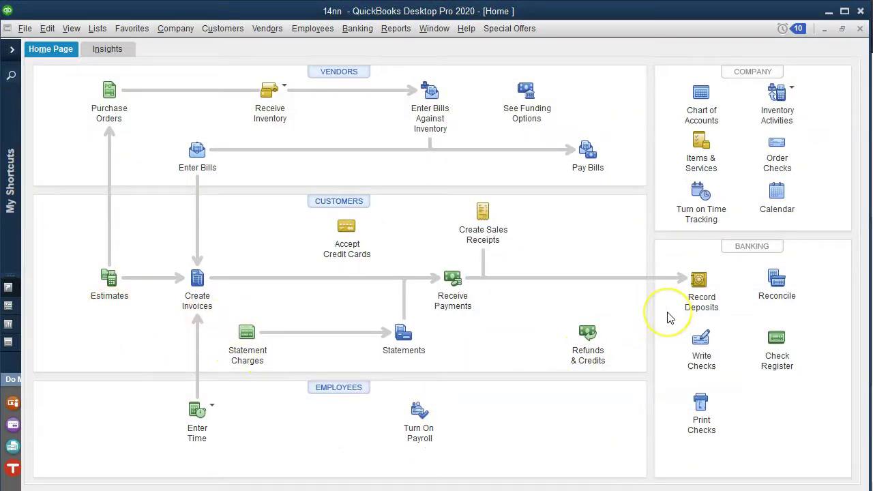
Step: Return from QuickBooks Desktop to Xero and start a new invoice addressed to a new customer named C
left_click(828, 12)
scroll(190, 282, "up", 5)
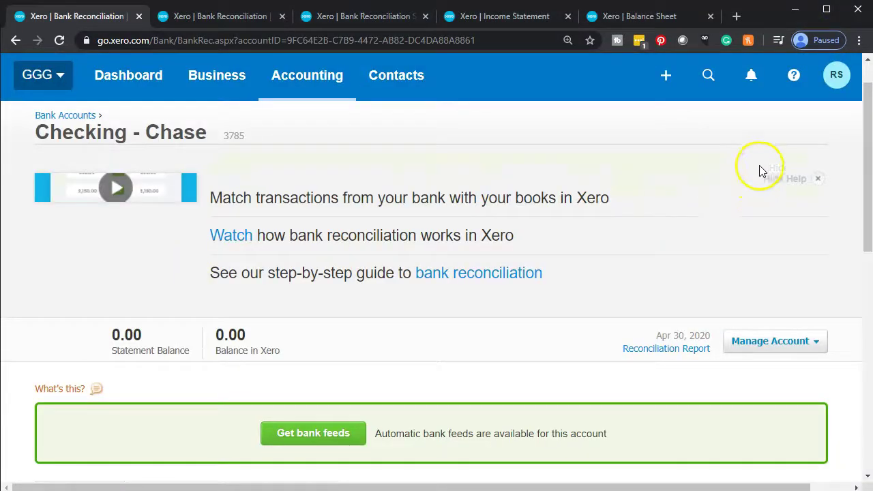
left_click(670, 82)
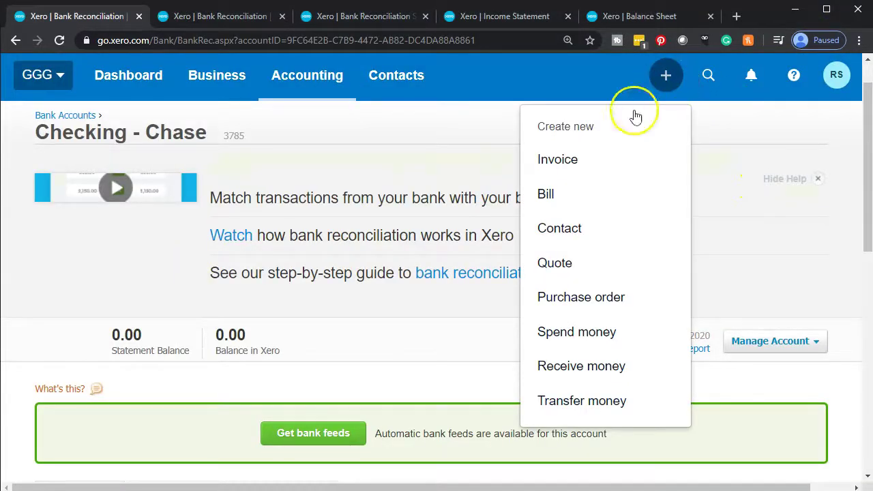
left_click(594, 163)
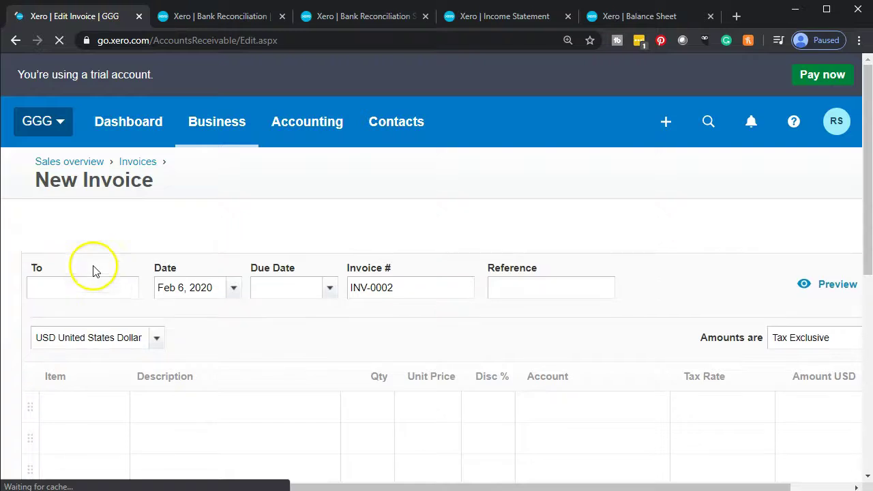
left_click(72, 320)
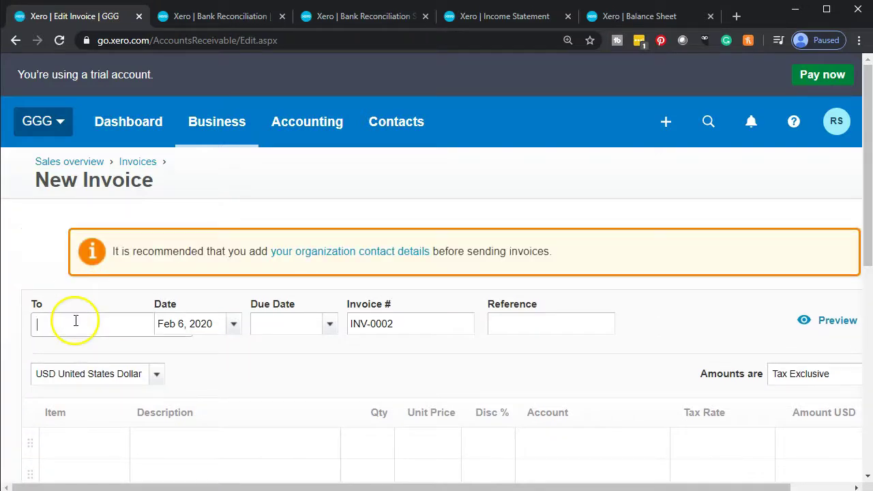
scroll(82, 300, "down", 1)
type("B")
key("BackSpace")
type("C")
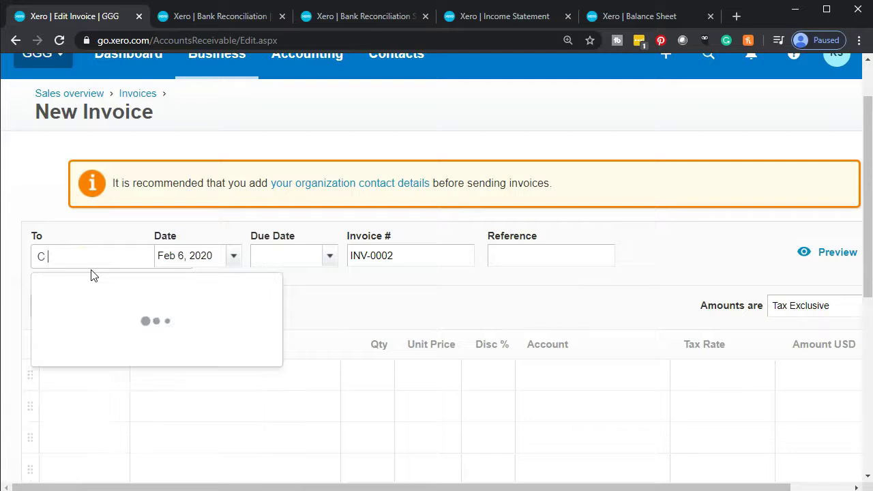
key("Tab")
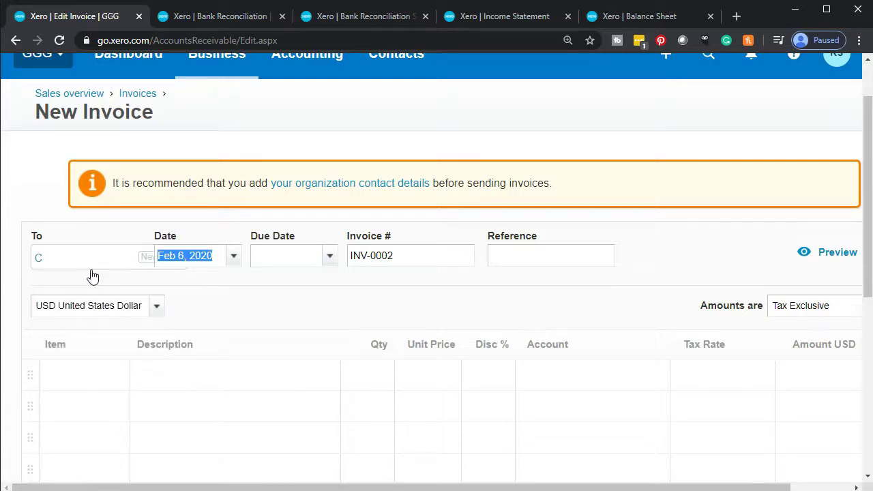
Step: Set the date of customer C's invoice to Apr 2, 2020
left_click(233, 257)
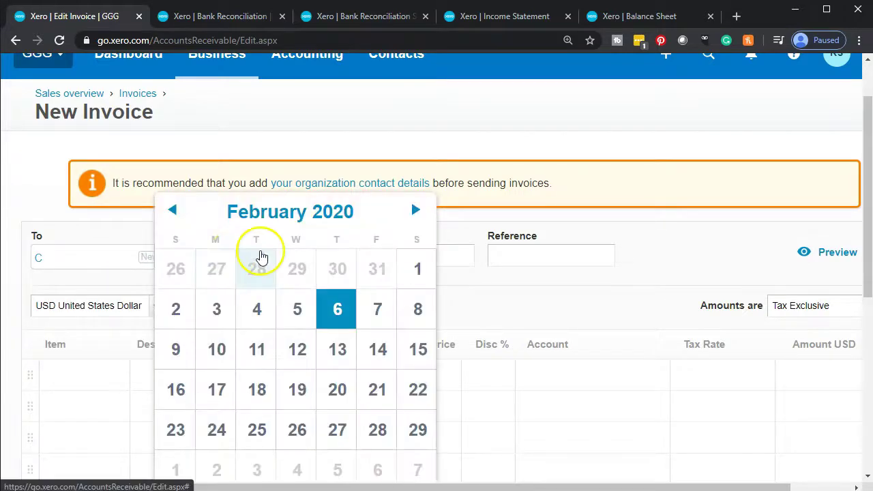
left_click(426, 214)
left_click(427, 214)
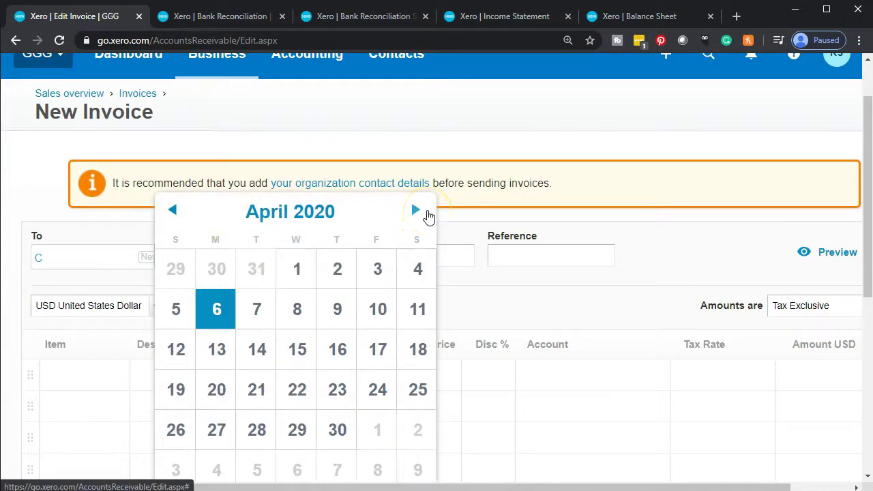
left_click(336, 271)
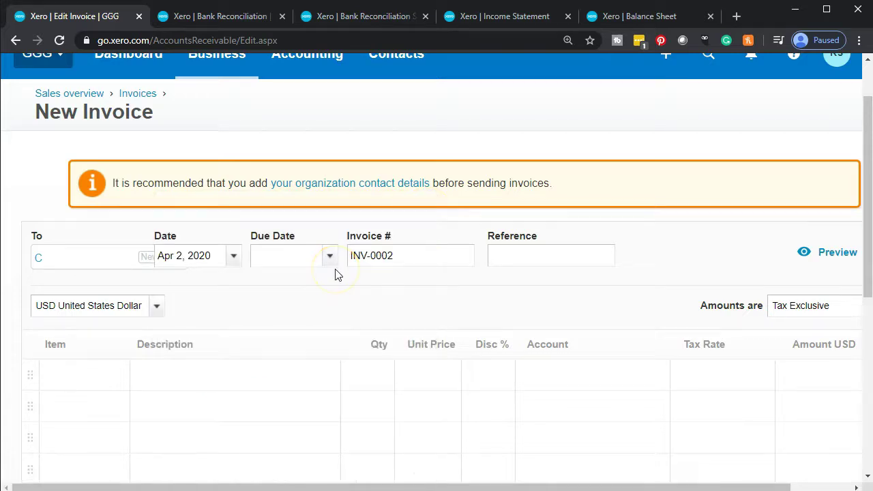
Step: Set the due date of customer C's invoice to May 2, 2020
scroll(335, 274, "down", 1)
left_click(321, 189)
left_click(509, 183)
left_click(510, 181)
left_click(510, 181)
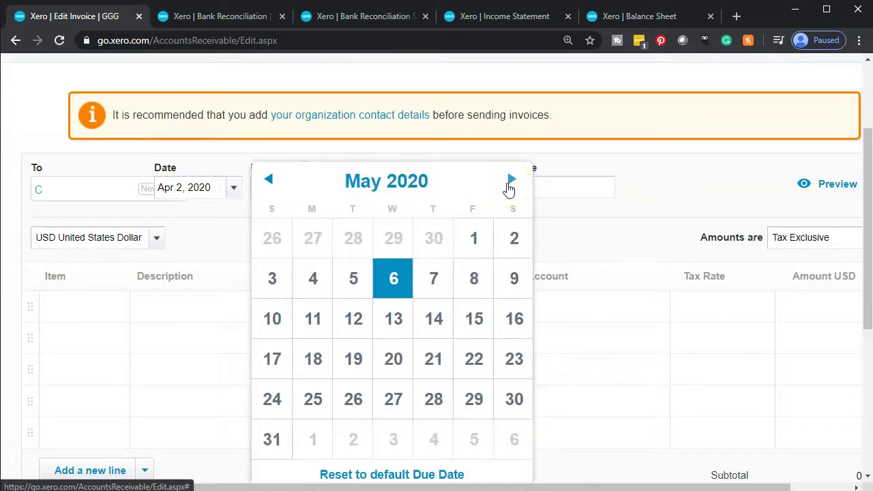
left_click(510, 181)
left_click(268, 180)
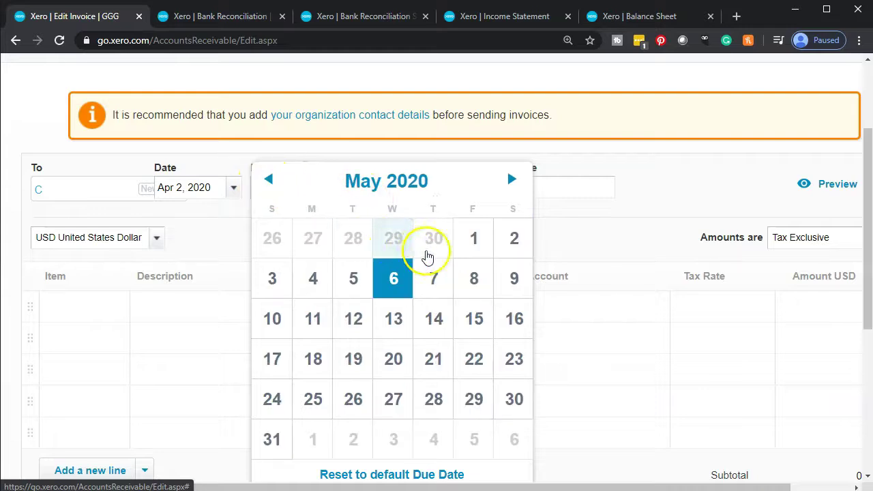
left_click(498, 239)
Step: Fill in the first invoice line with description Sales, quantity 1 and unit price 10,000, keeping account 4200 - Merchandise
scroll(287, 349, "down", 2)
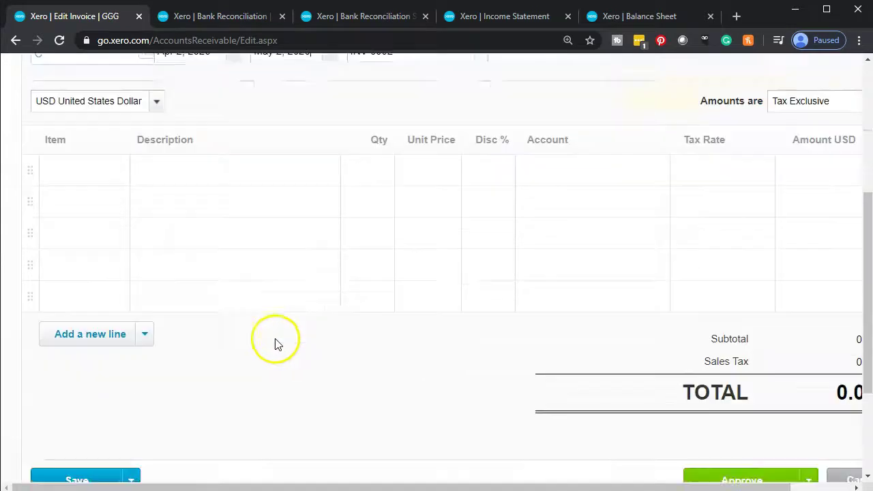
left_click(168, 165)
type("Sales")
key("Tab")
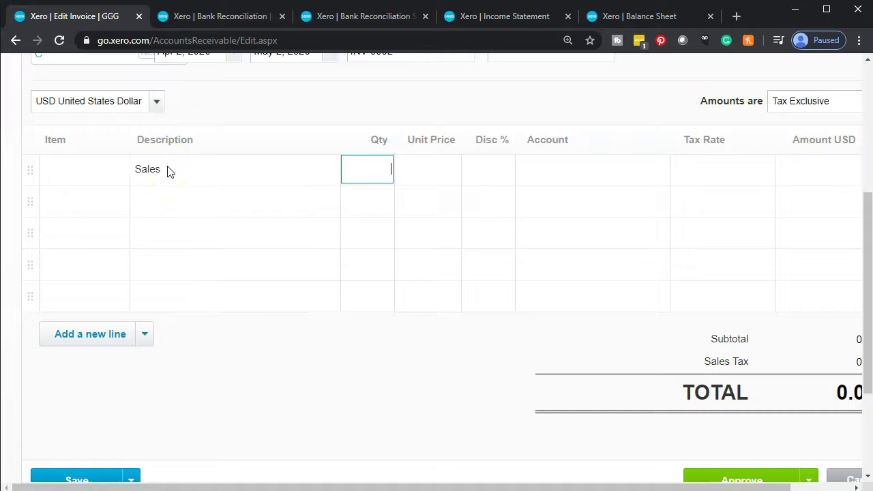
type("1")
key("Tab")
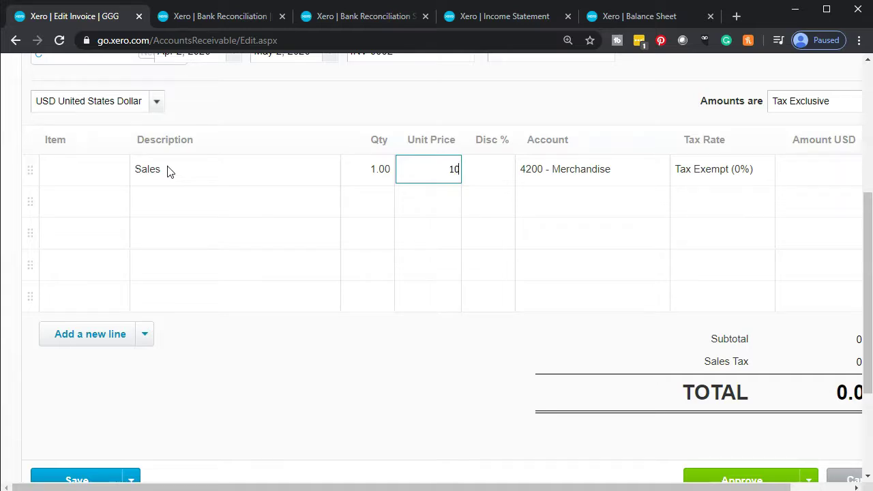
key("Tab")
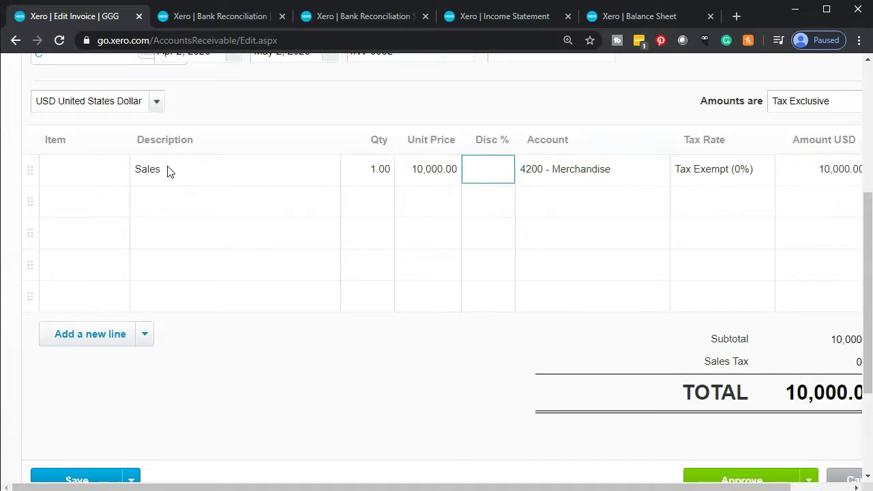
key("Tab")
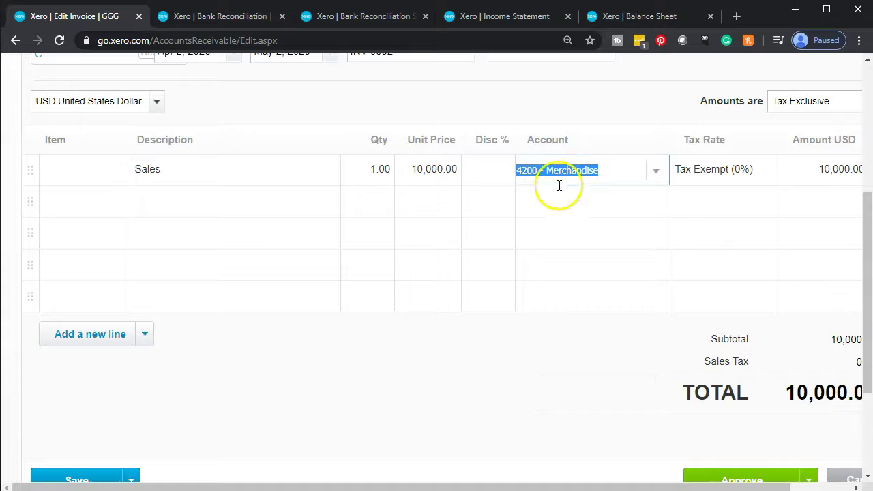
Step: Review customer C's completed invoice and approve it
scroll(539, 292, "down", 1)
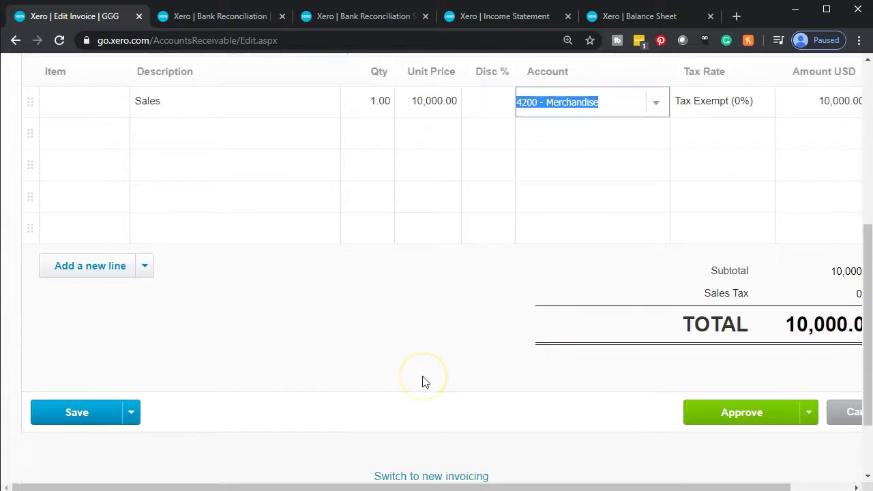
key("ctrl+minus")
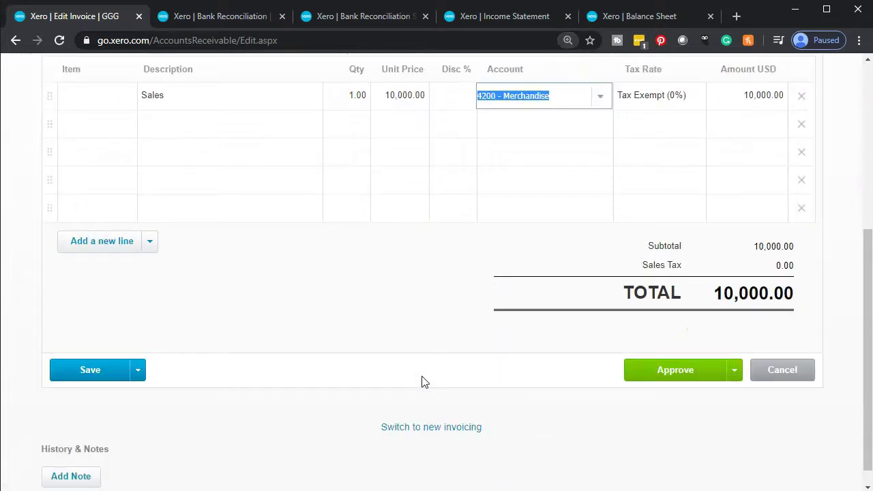
scroll(422, 382, "up", 3)
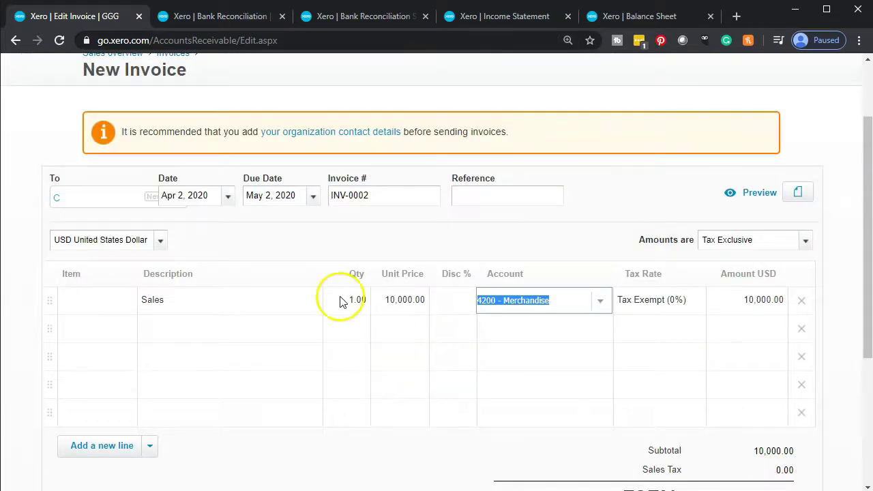
scroll(341, 298, "up", 1)
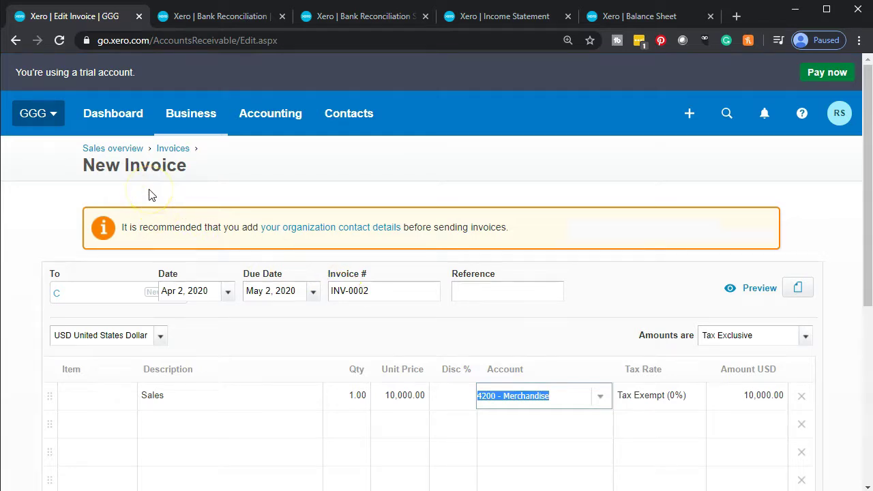
scroll(154, 205, "down", 3)
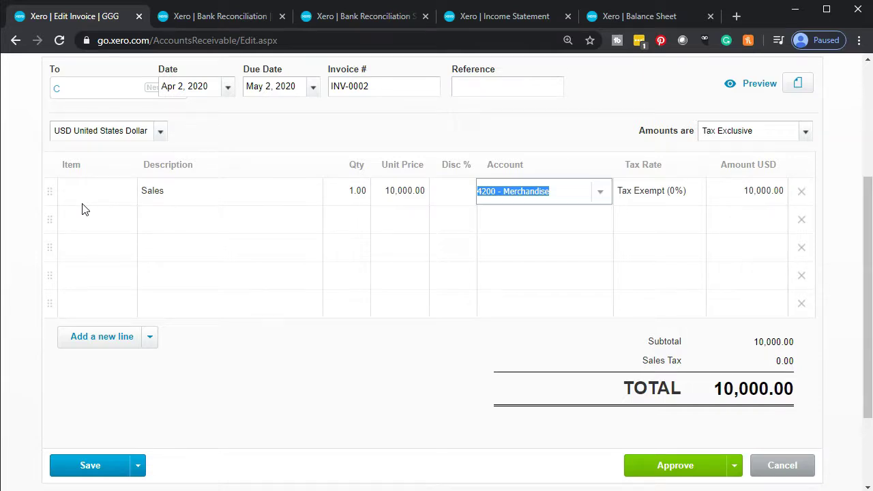
scroll(82, 209, "up", 1)
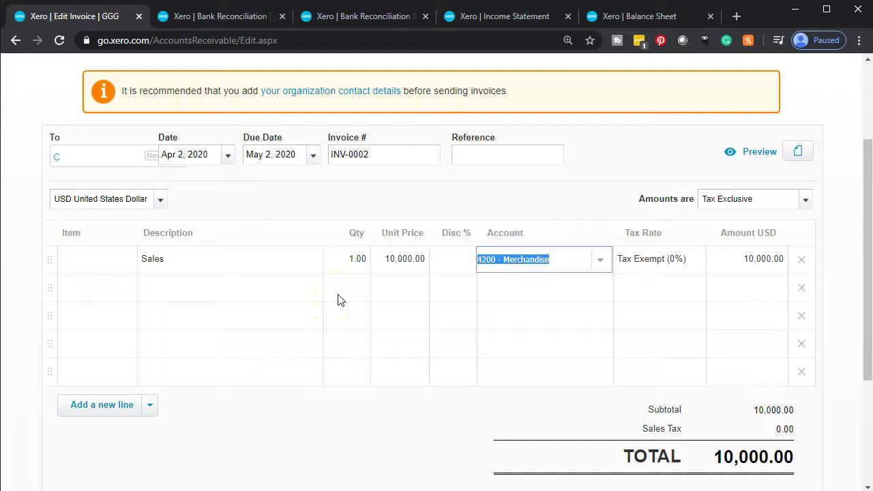
scroll(337, 298, "down", 1)
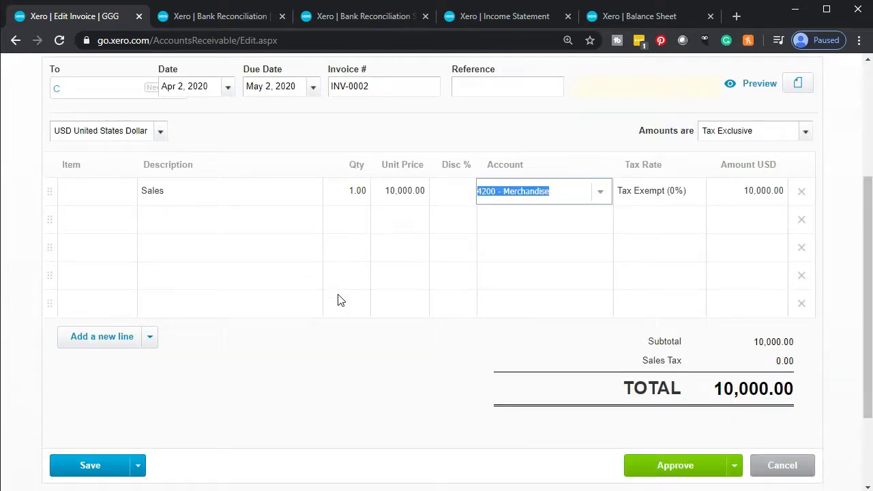
left_click(649, 469)
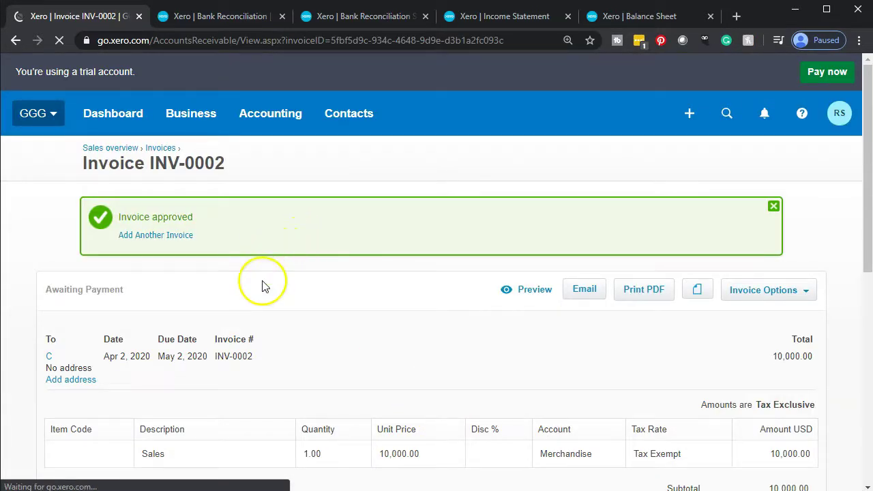
scroll(251, 248, "down", 1)
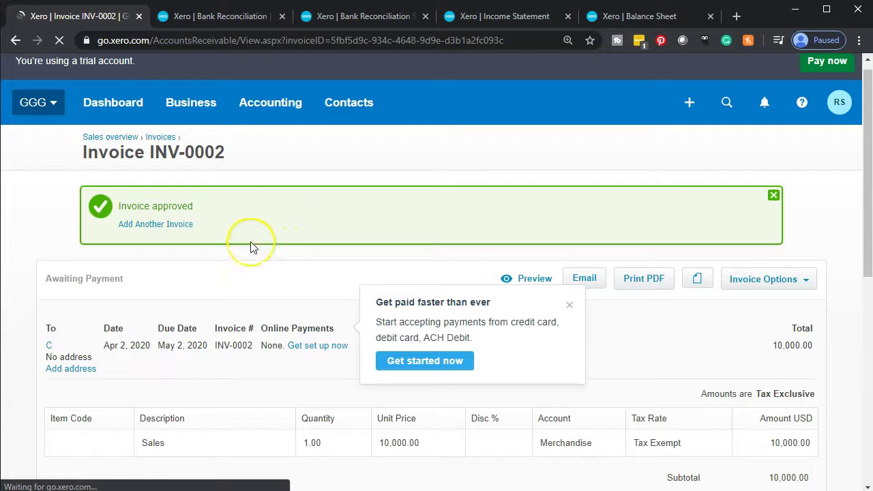
scroll(251, 247, "up", 1)
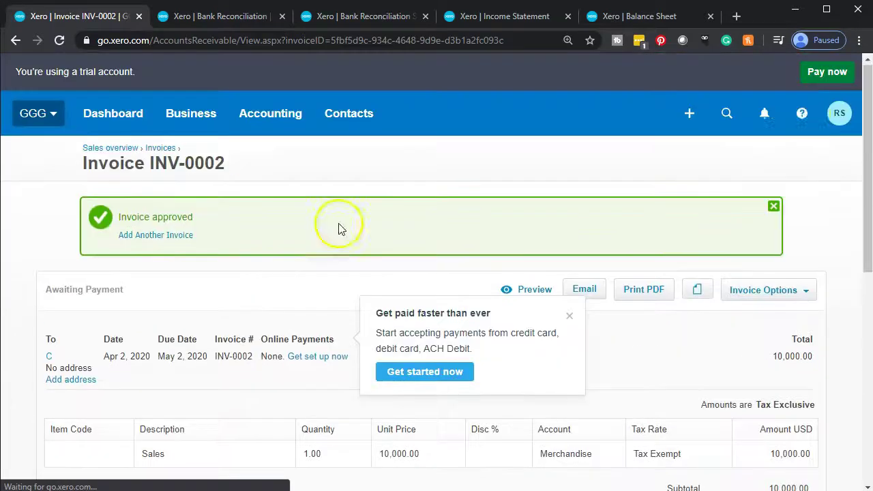
Step: Start another new invoice addressed to a new customer named D
left_click(689, 112)
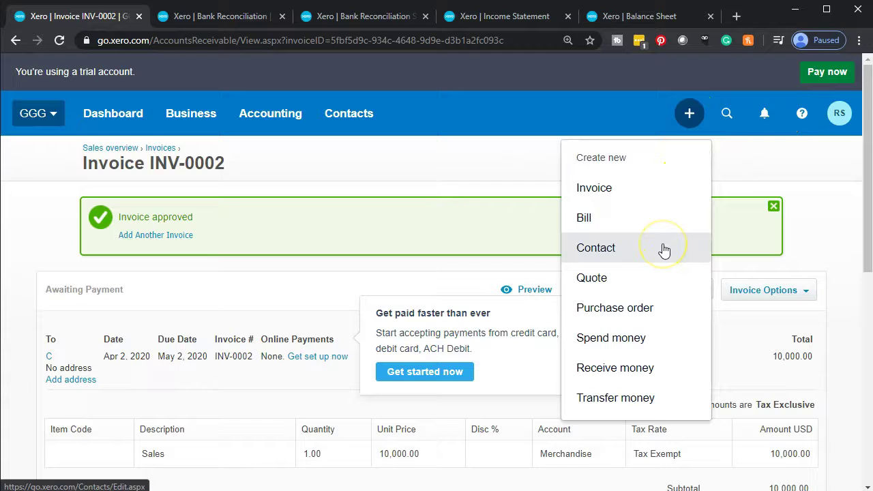
left_click(636, 194)
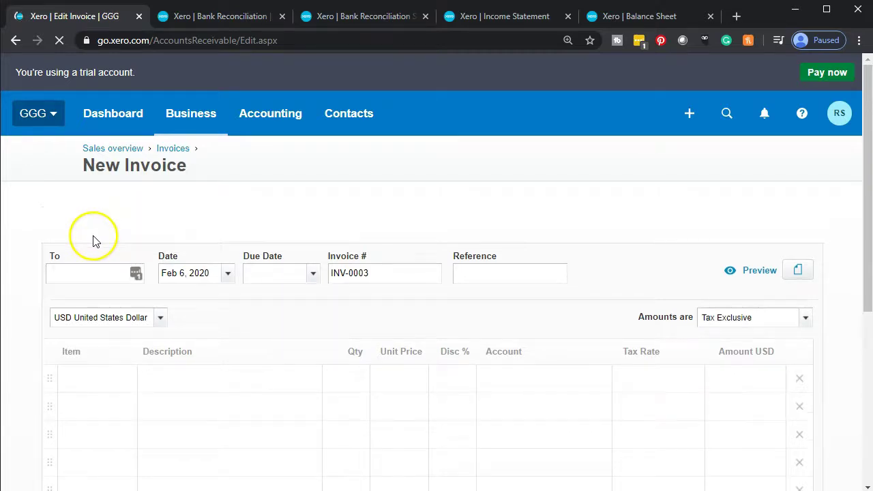
left_click(79, 291)
type("D")
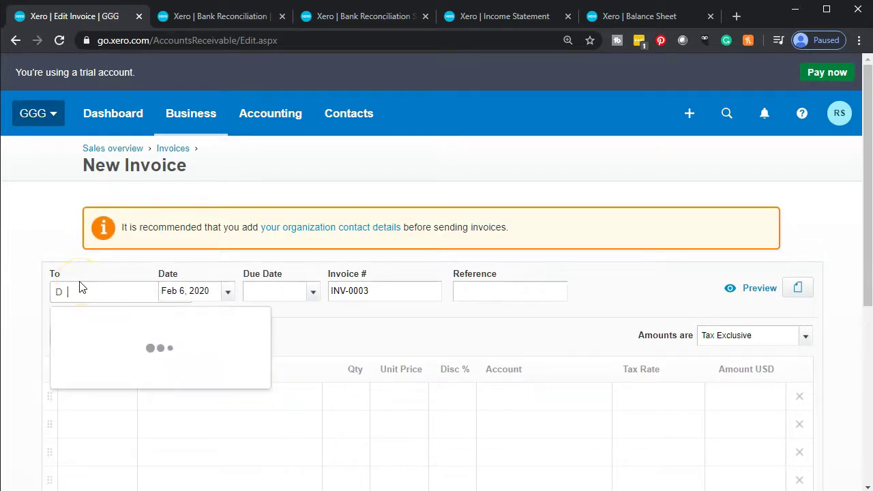
key("Tab")
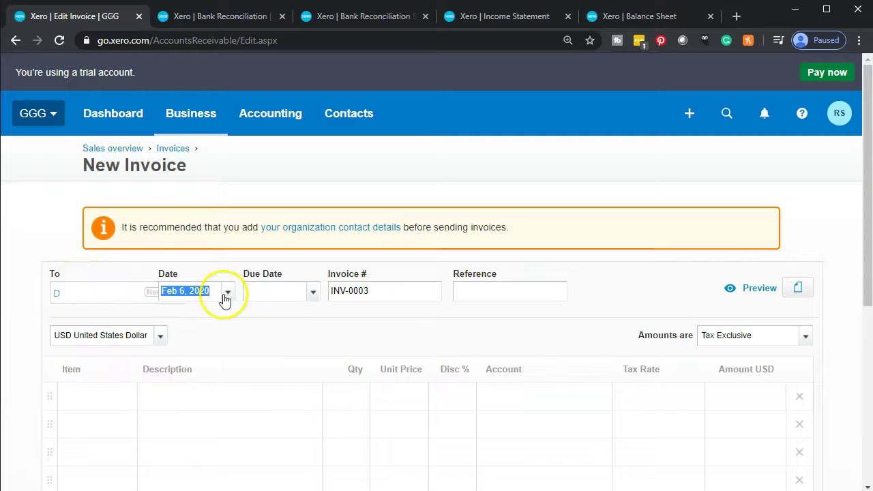
Step: Set the date of customer D's invoice to Apr 2, 2020
left_click(226, 292)
left_click(388, 244)
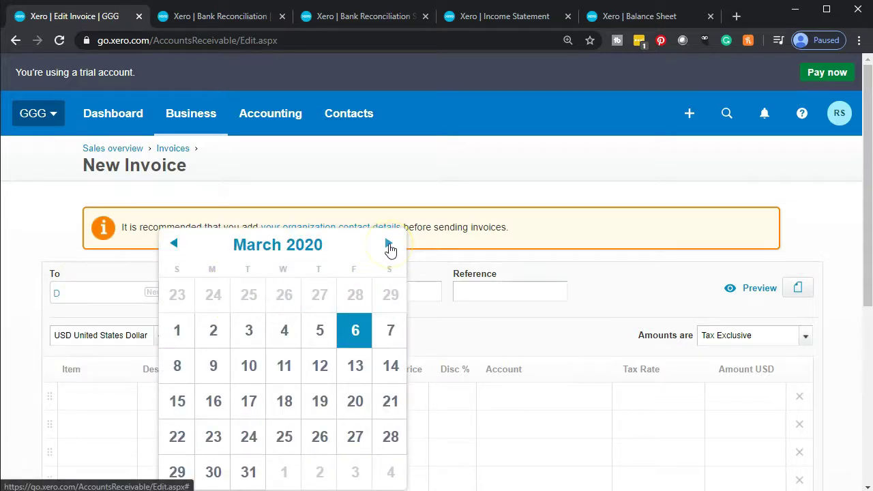
left_click(388, 245)
left_click(320, 293)
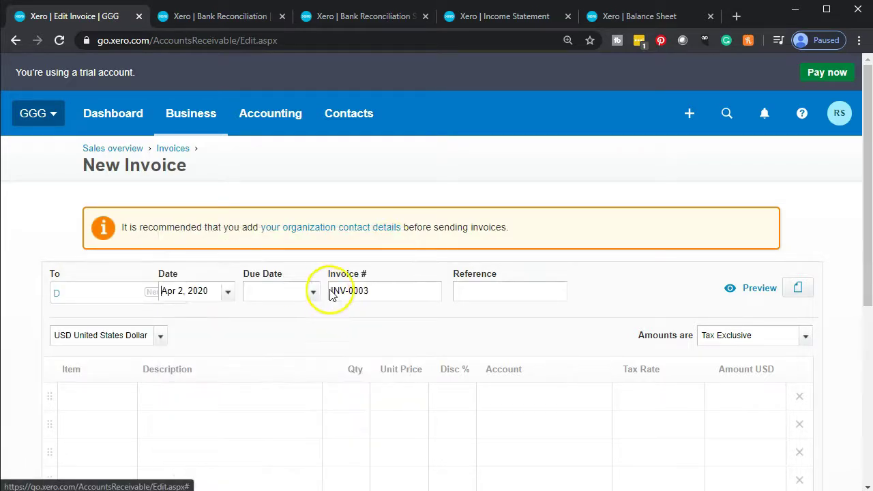
Step: Set the due date of customer D's invoice to May 2, 2020
left_click(312, 292)
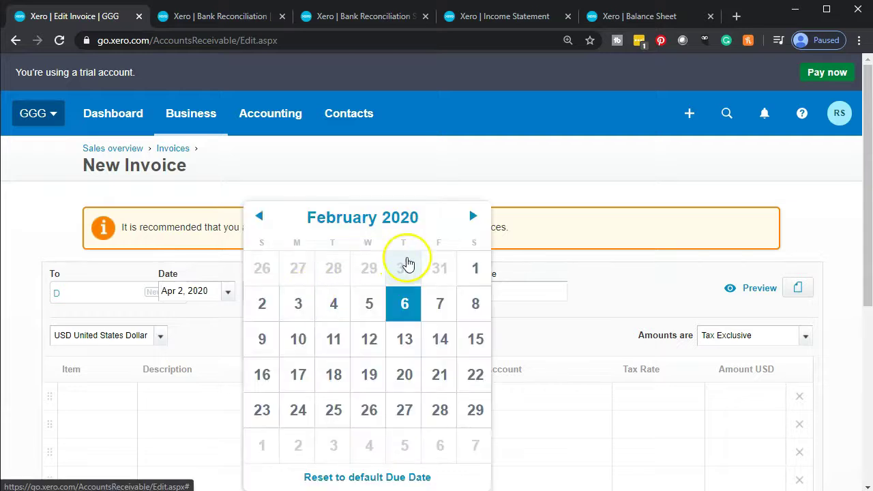
left_click(473, 216)
left_click(474, 218)
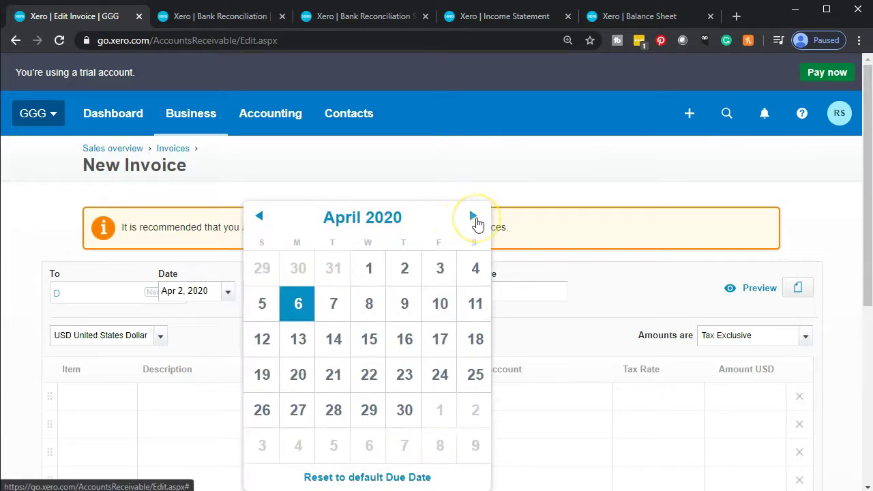
left_click(474, 218)
left_click(468, 267)
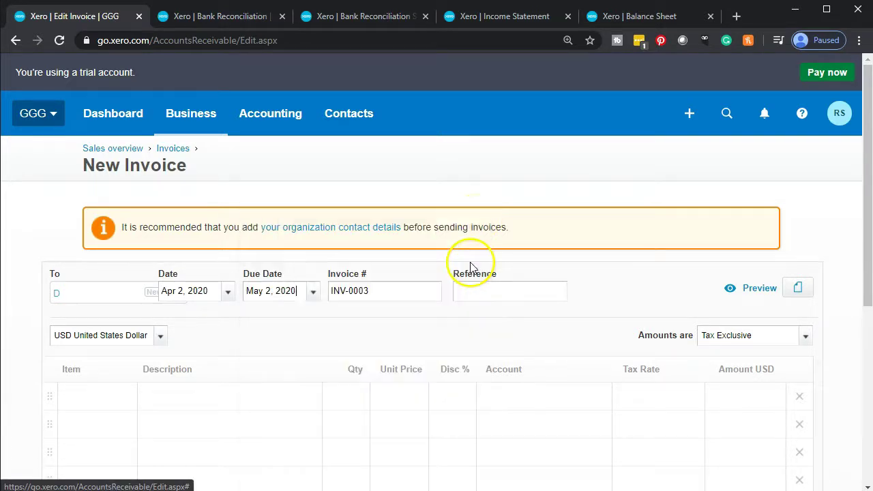
Step: Fill in the first invoice line with description Dales, quantity 1 and unit price 7,000, and approve the invoice
scroll(285, 280, "down", 3)
left_click(195, 196)
type("Dales")
key("Tab")
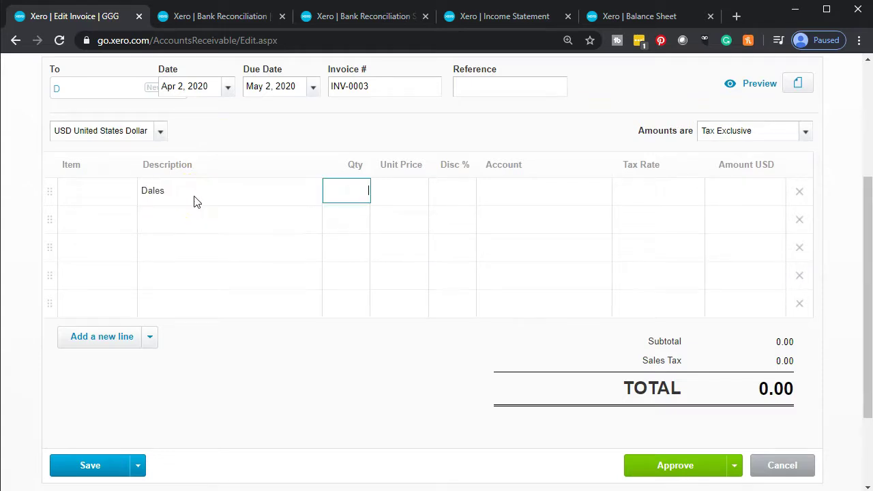
type("1")
key("Tab")
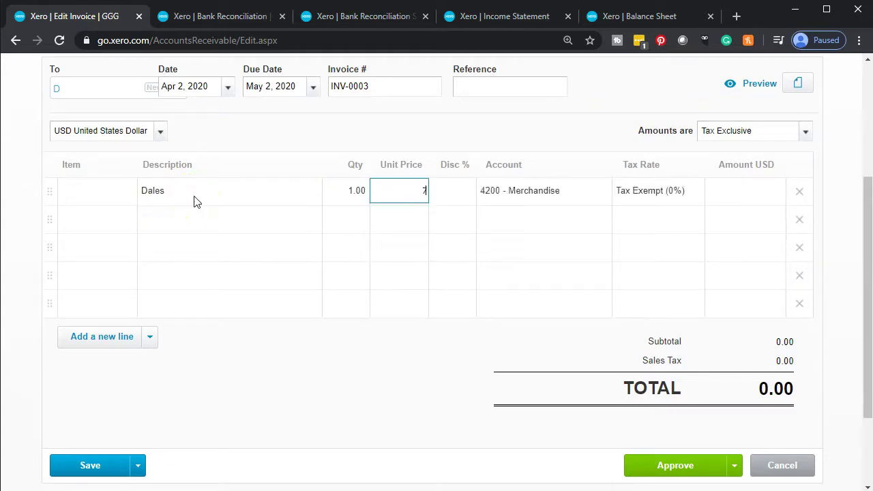
key("Tab")
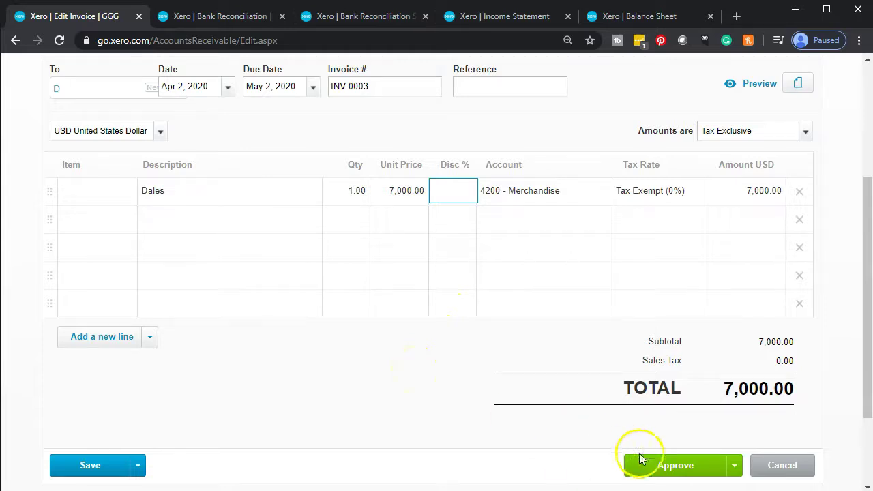
left_click(665, 465)
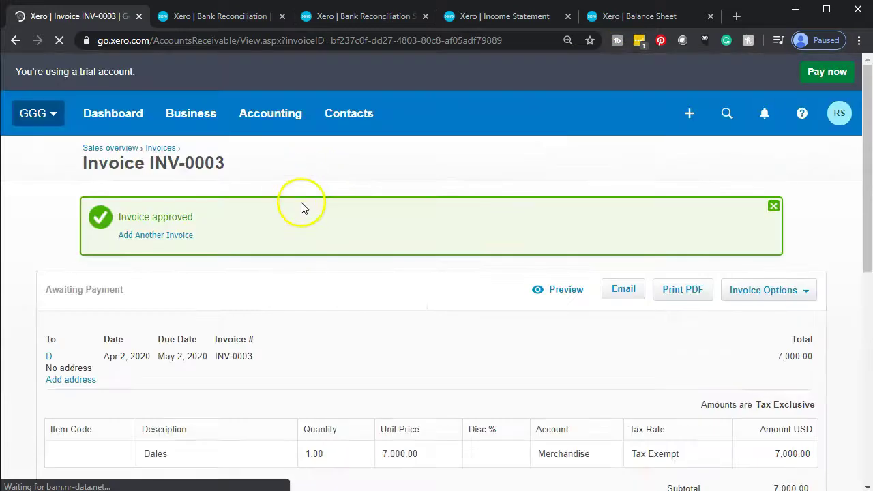
Step: Rerun the Balance Sheet report as of Apr 30, 2020 and examine the Accounts Receivable balance
left_click(631, 20)
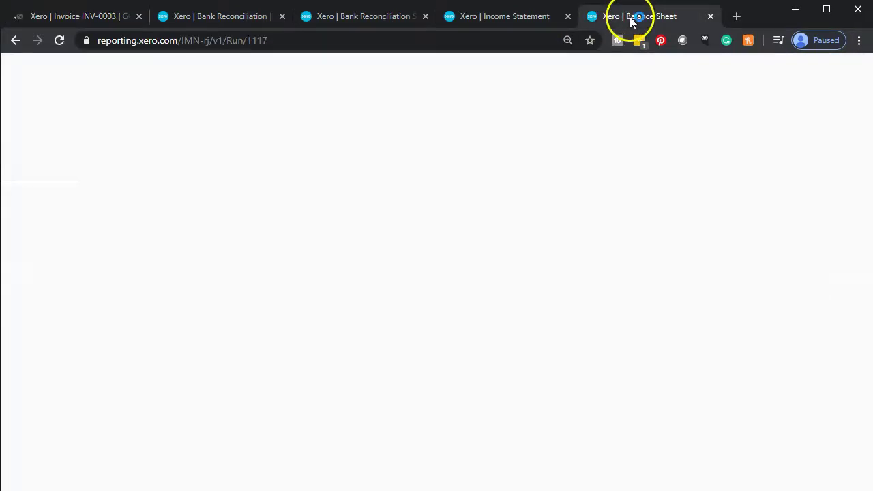
left_click(441, 122)
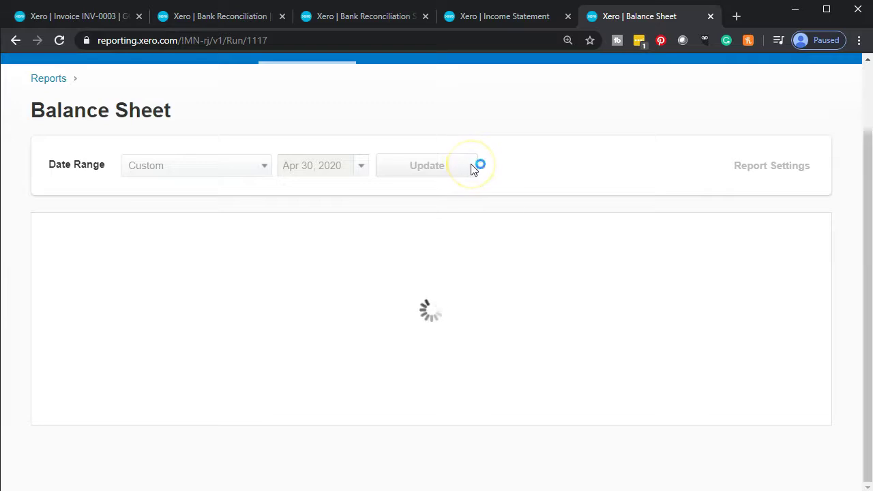
scroll(474, 169, "down", 4)
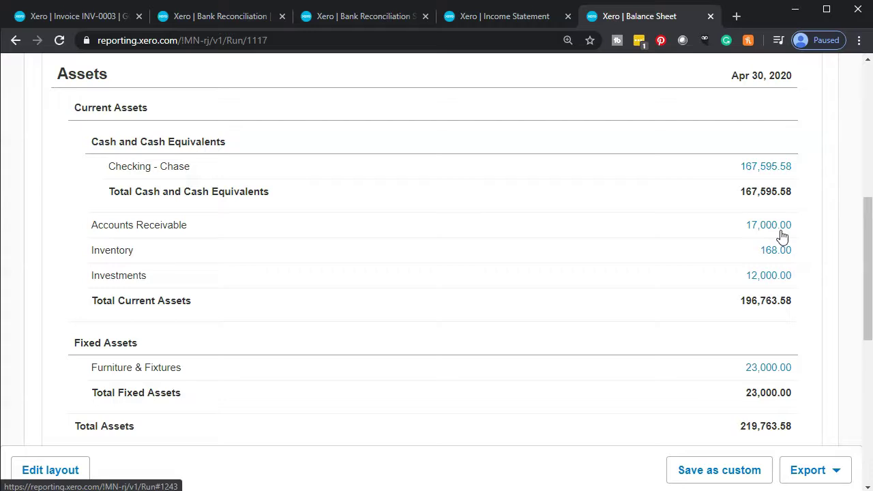
Step: Rerun the Income Statement for Apr 1 to Dec 31, 2020 and examine the Merchandise income
left_click(493, 20)
left_click(509, 179)
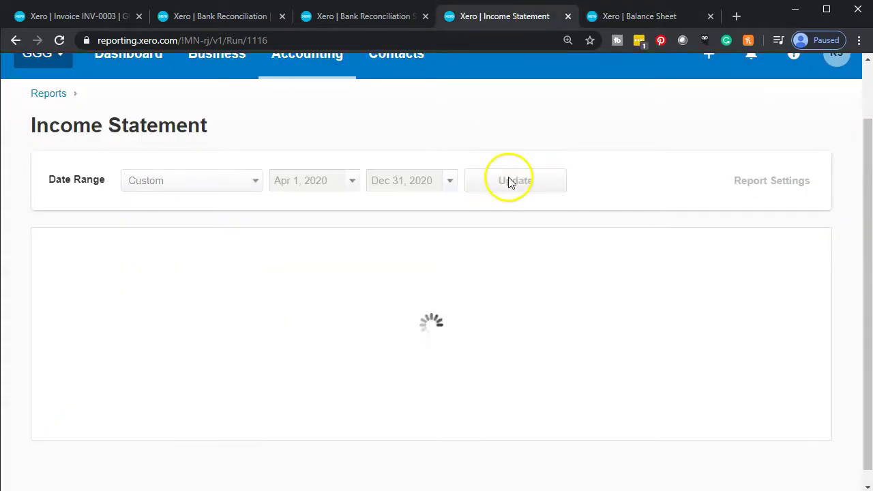
scroll(510, 183, "down", 1)
scroll(510, 183, "down", 2)
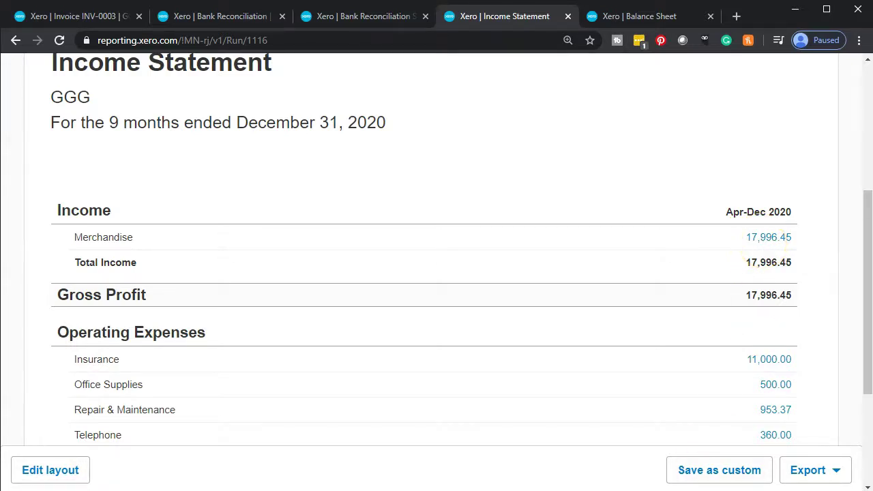
Step: Switch to QuickBooks Desktop and look at the Create Invoices part of the Home Page workflow
key("alt+Tab")
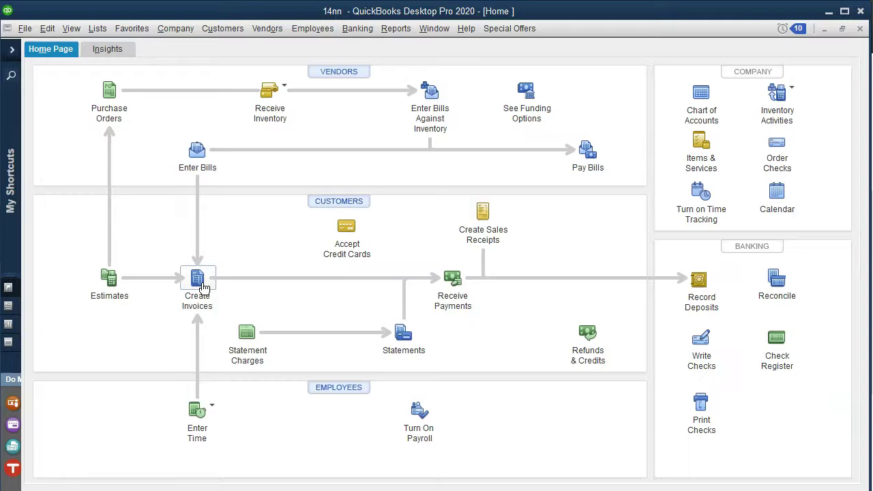
mouse_move(632, 490)
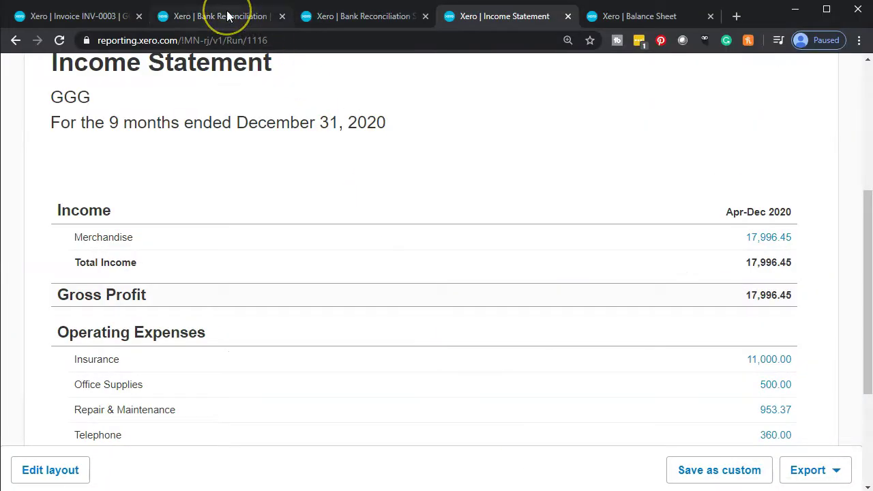
Step: Reload the Checking - Chase reconciliation page in Xero and find matching transactions for the Apr 9, 2020 statement line
left_click(228, 16)
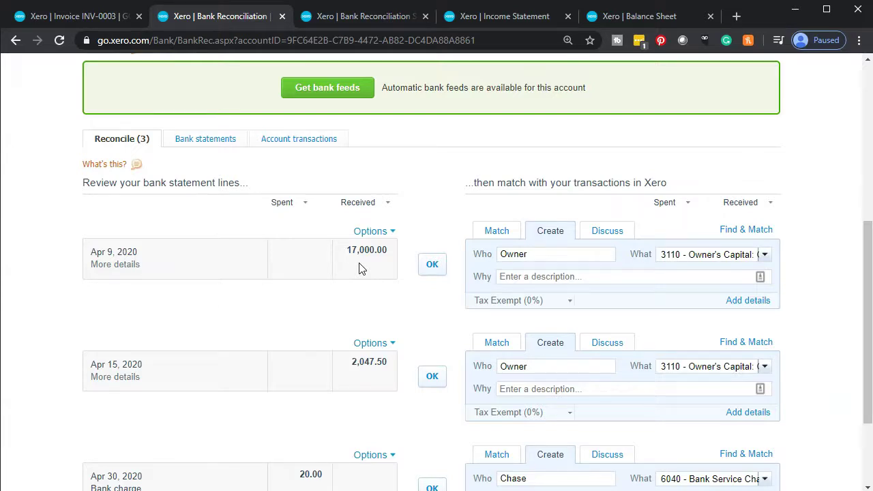
left_click(60, 39)
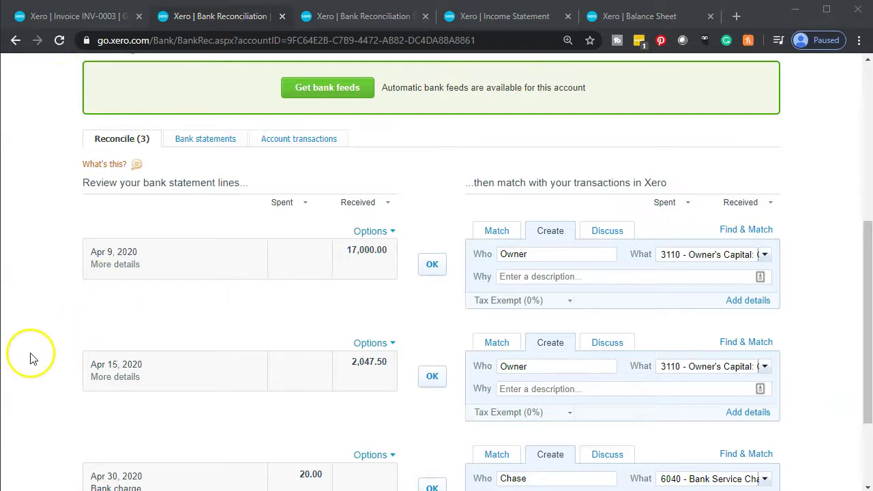
key("ctrl+plus")
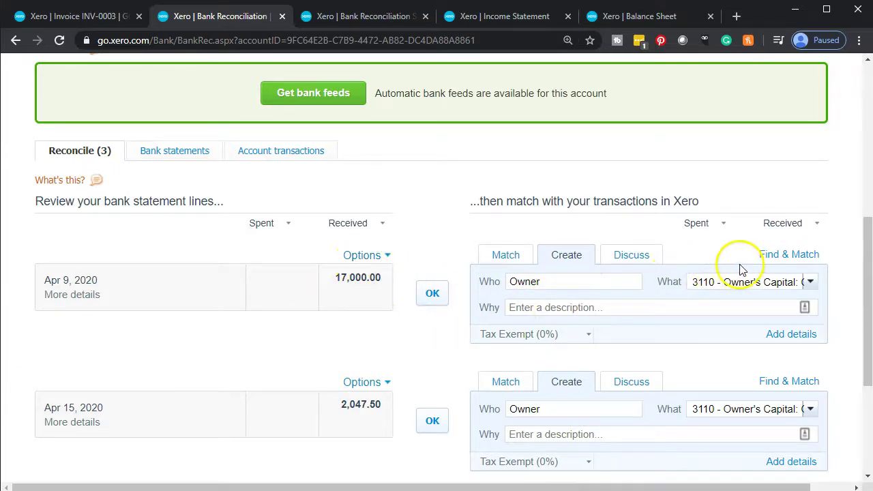
left_click(791, 257)
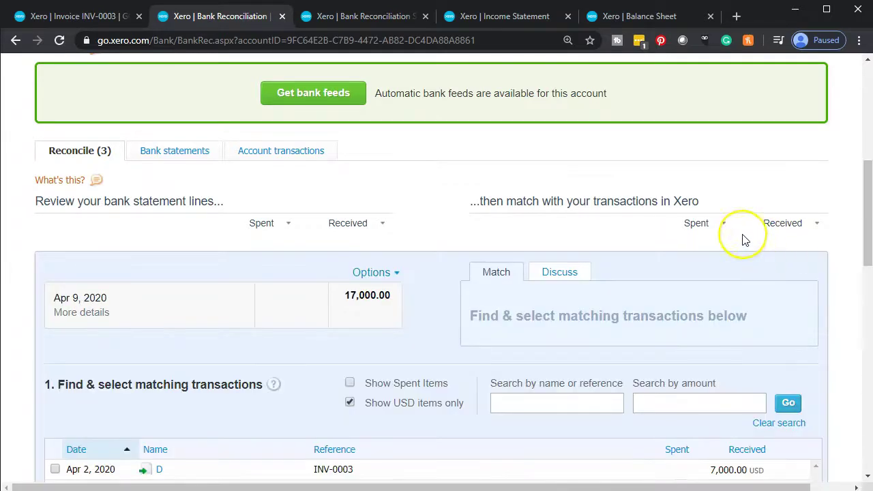
scroll(743, 239, "down", 1)
scroll(744, 239, "down", 1)
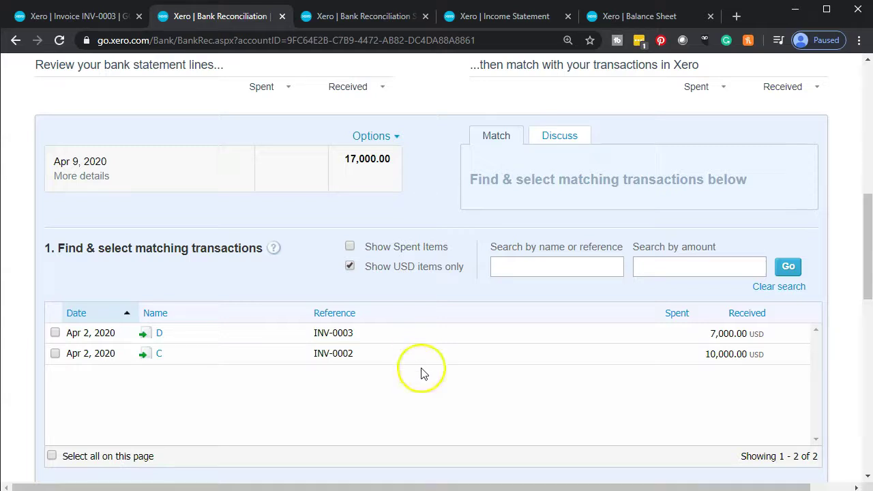
Step: Review the customer payment and deposit workflow on the QuickBooks Desktop home page, and return to the Xero reconciliation
left_click(577, 486)
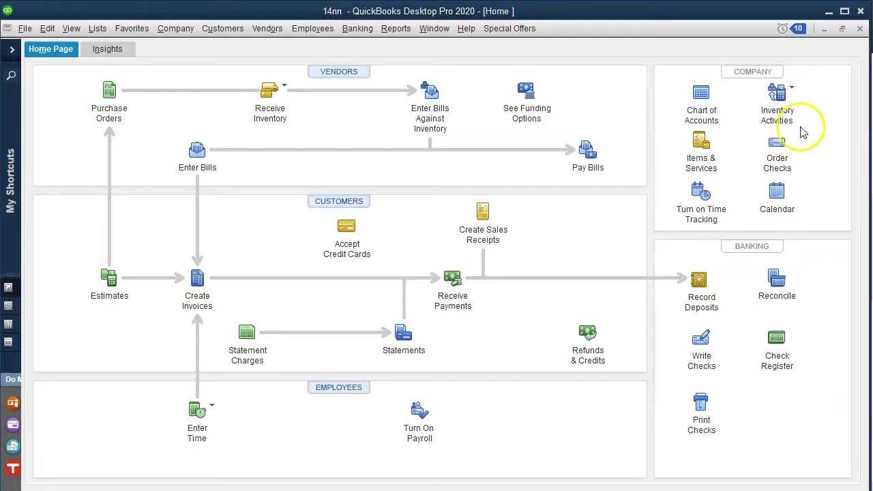
left_click(828, 12)
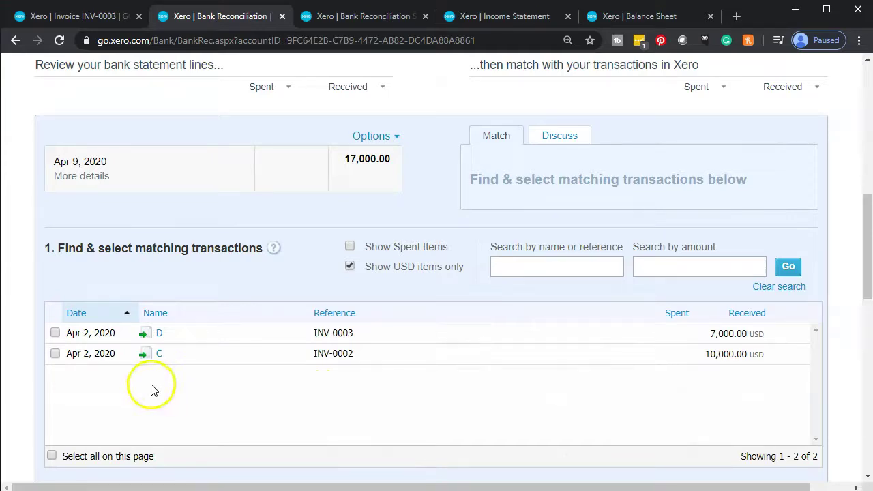
Step: Match invoices INV-0003 and INV-0002 to the Apr 9, 2020 statement line and reconcile it
left_click(56, 333)
left_click(55, 355)
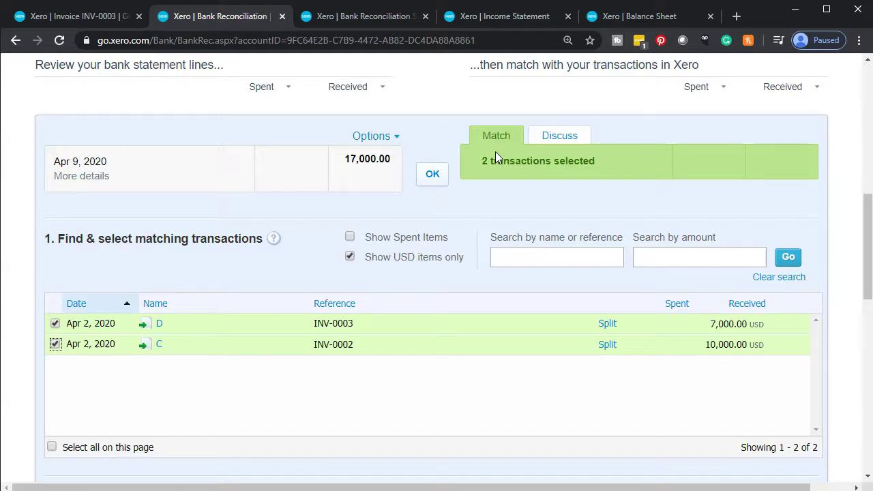
left_click(442, 178)
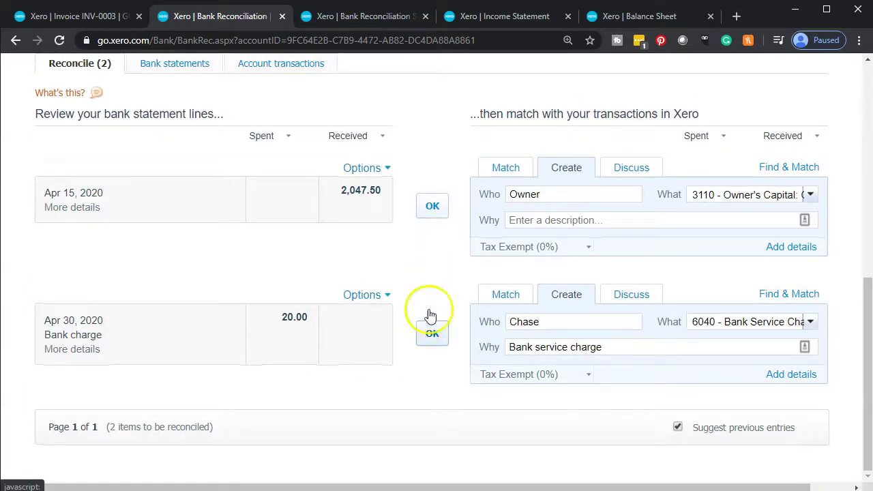
Step: Update the Apr 30, 2020 Balance Sheet report and check the Checking - Chase balance and current assets after the reconciliation
left_click(641, 19)
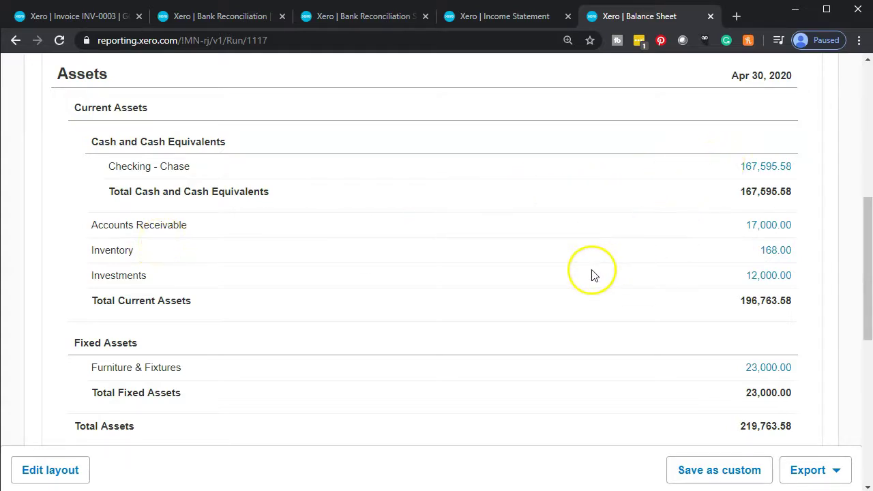
scroll(592, 275, "up", 4)
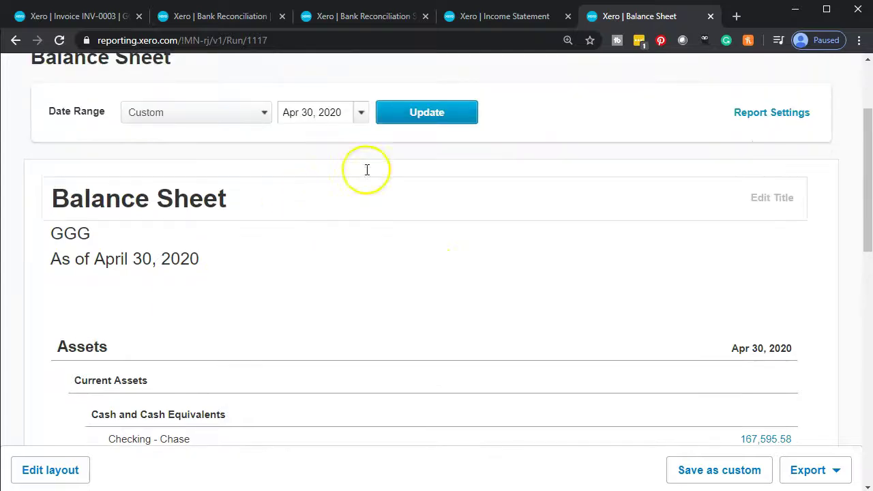
left_click(440, 115)
scroll(422, 344, "down", 2)
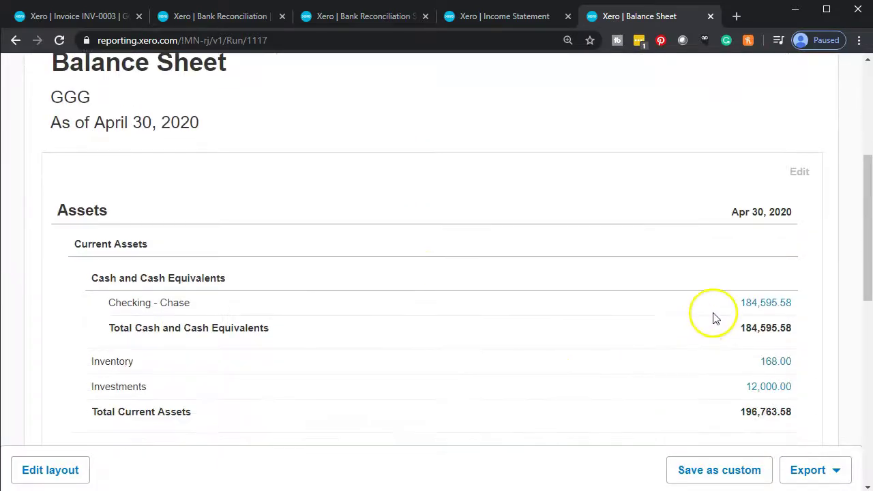
scroll(715, 324, "down", 1)
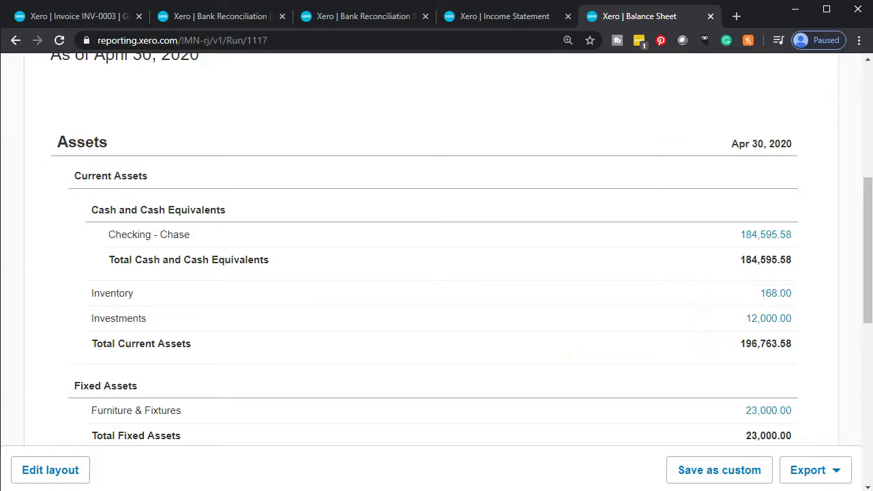
Step: Update the Apr 1 to Dec 31, 2020 Income Statement and check the Merchandise income after the reconciliation
left_click(493, 14)
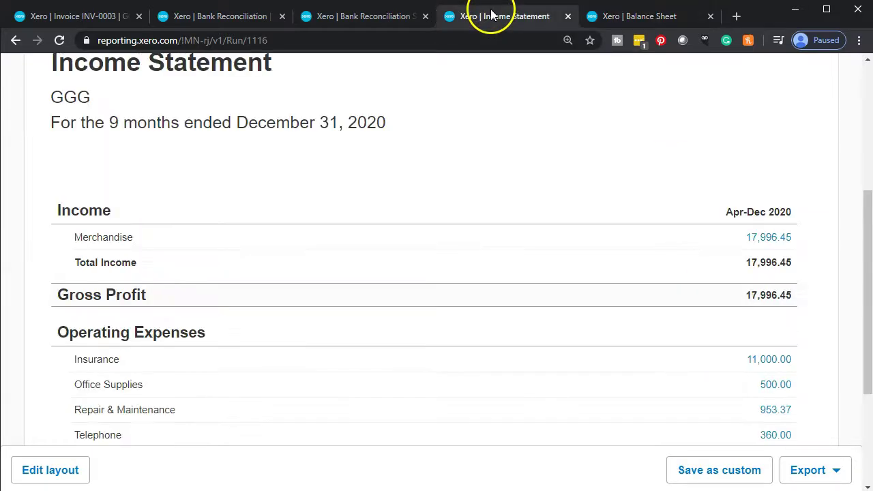
scroll(429, 195, "up", 2)
left_click(512, 115)
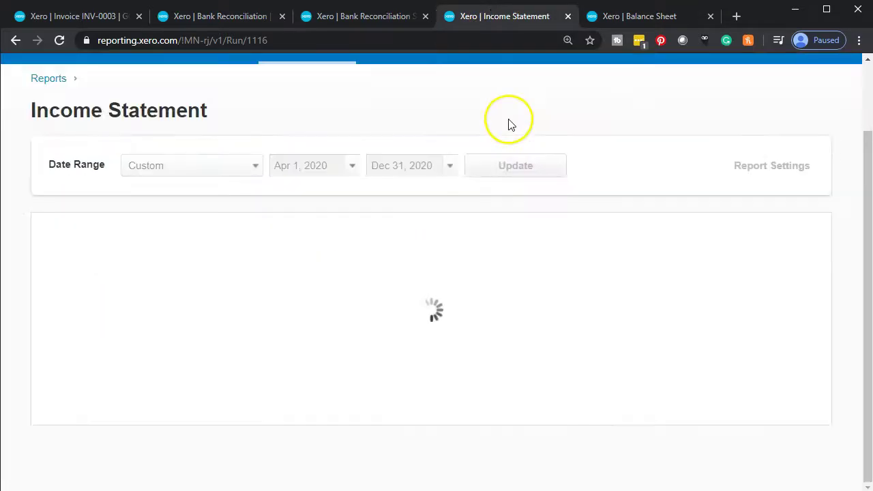
scroll(522, 306, "down", 2)
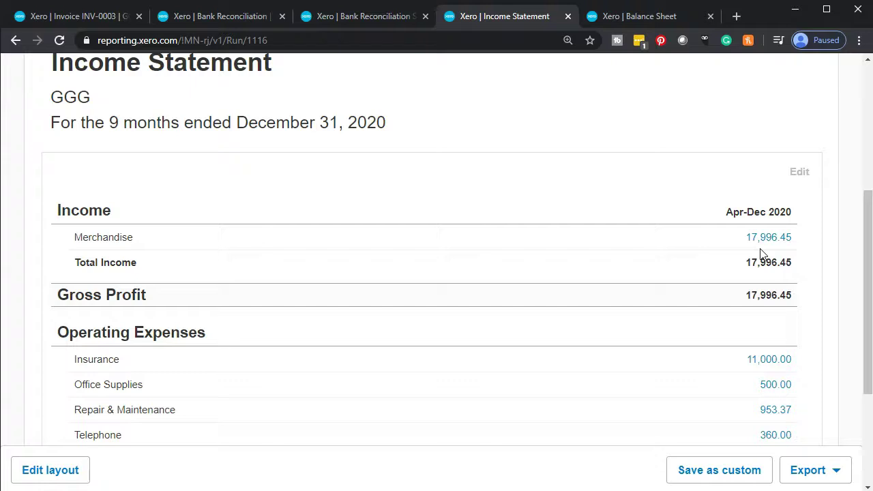
Step: Compare the Checking - Chase Bank Reconciliation Summary with the Balance Sheet, and update the summary as of Apr 30, 2020
left_click(369, 15)
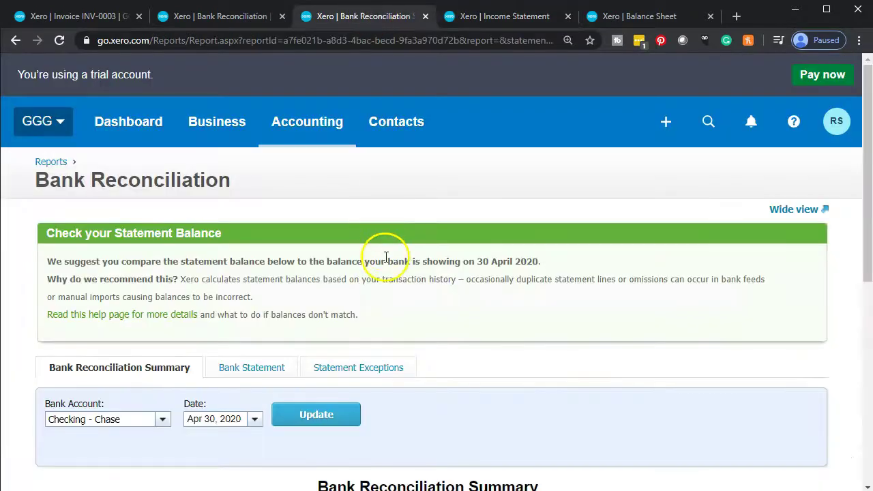
scroll(386, 258, "down", 4)
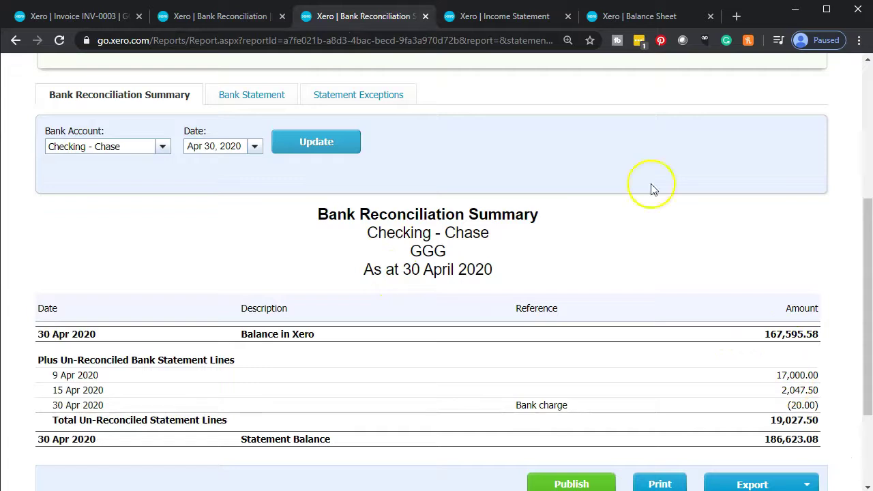
left_click(672, 23)
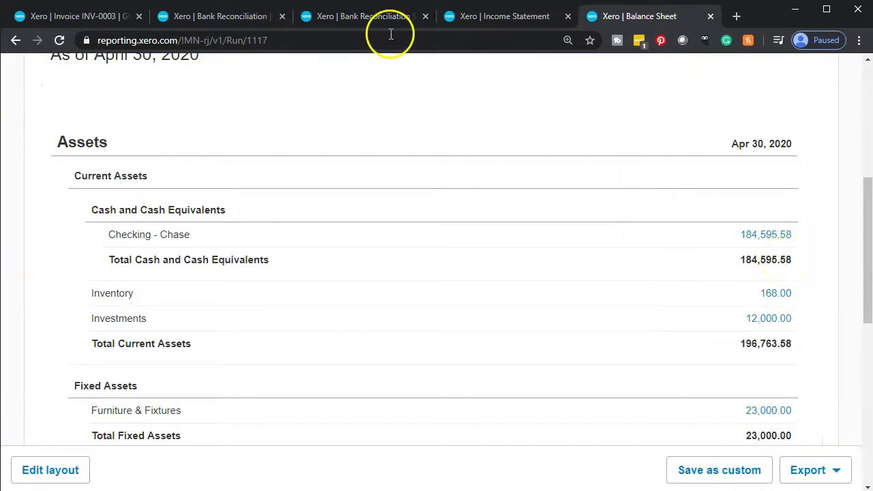
left_click(360, 17)
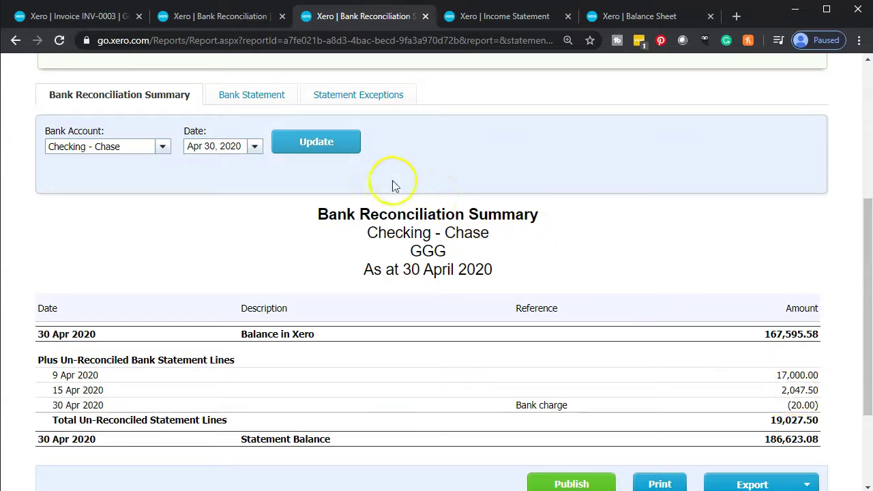
left_click(350, 150)
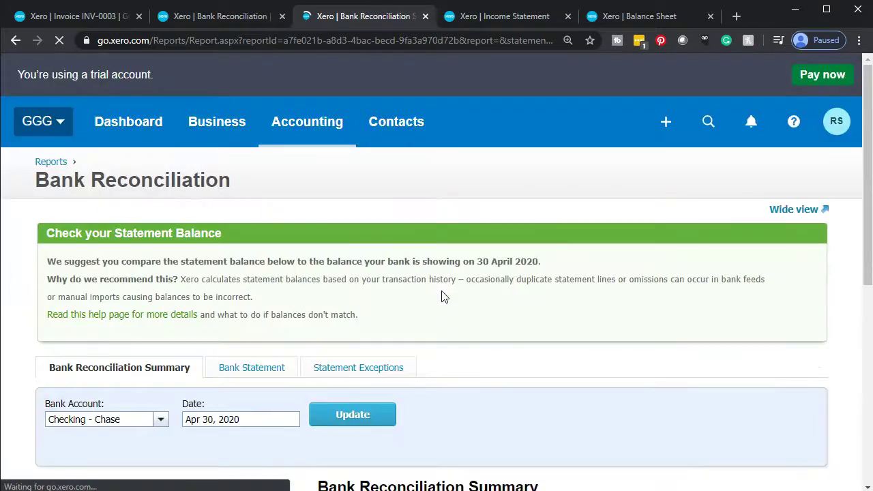
Step: Compare the un-reconciled statement lines in the updated Bank Reconciliation Summary with the lines still awaiting reconciliation in Checking - Chase
scroll(456, 243, "down", 5)
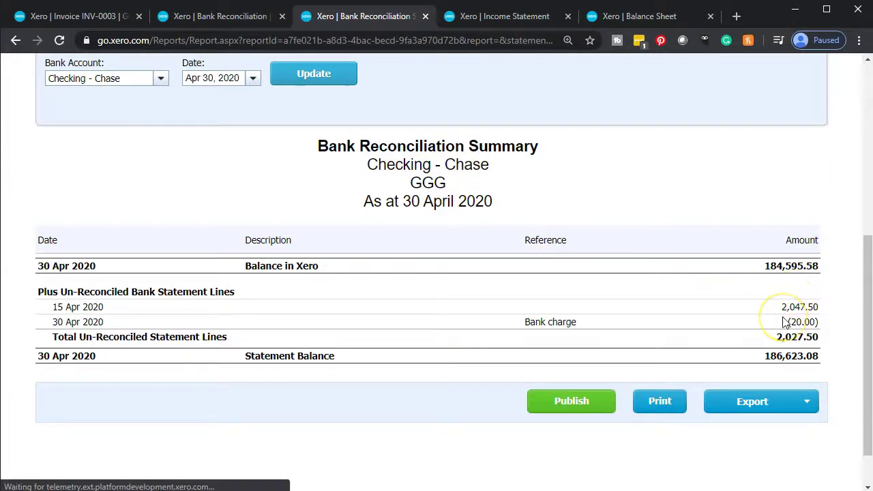
left_click(222, 17)
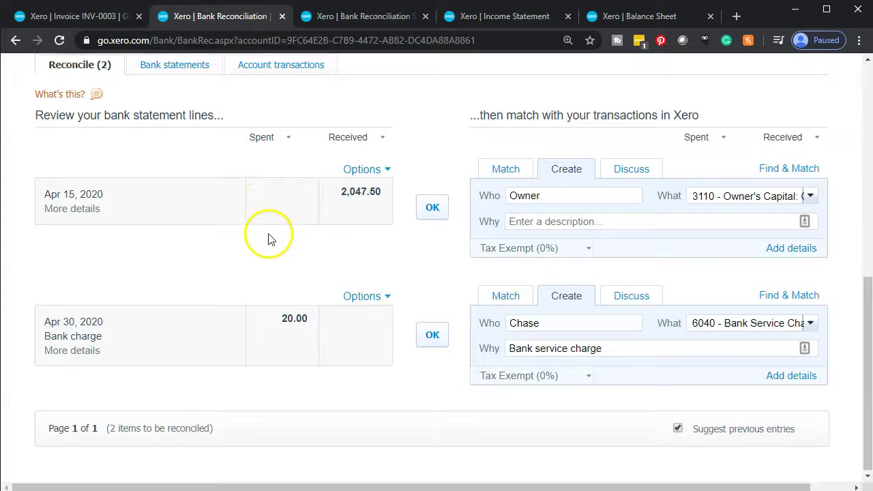
scroll(246, 205, "up", 1)
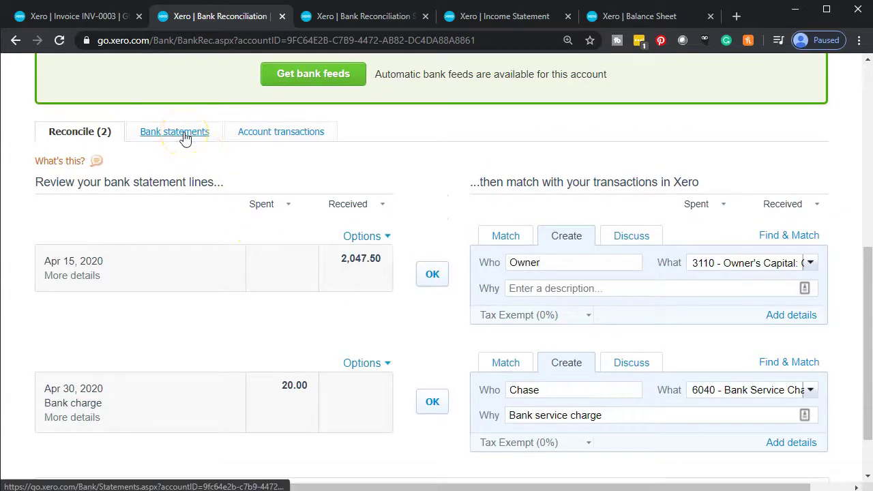
Step: View the imported bank statement lines for Checking - Chase and check the status of the Apr 9, 2020 deposit
left_click(185, 136)
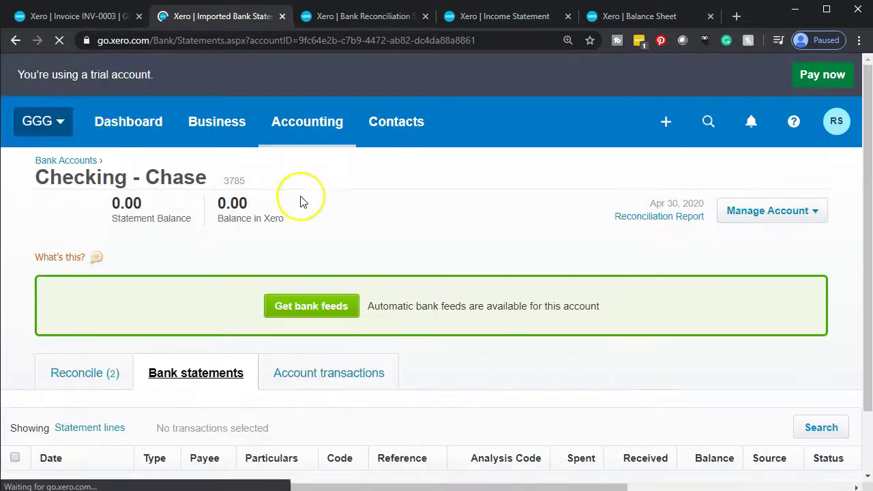
scroll(303, 202, "down", 1)
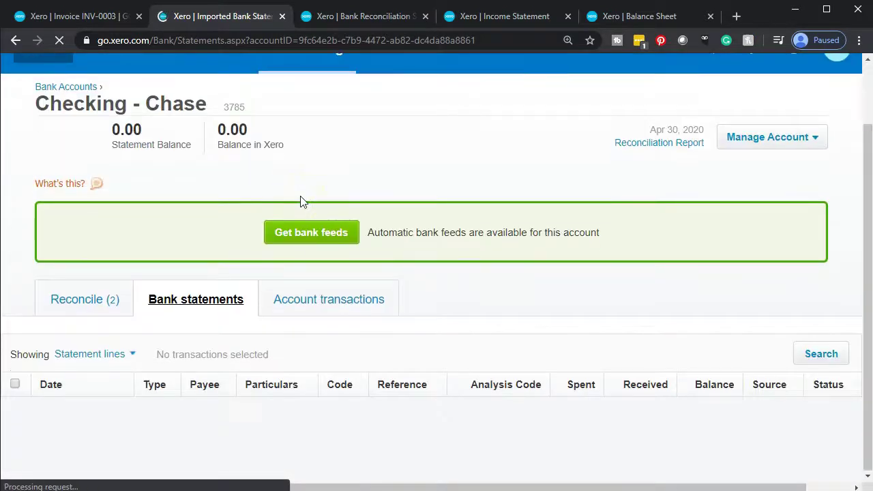
scroll(302, 201, "down", 3)
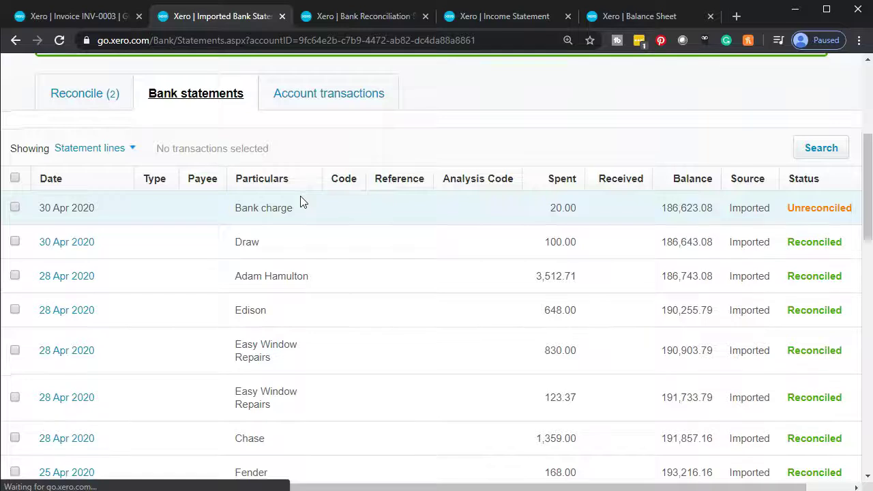
scroll(303, 201, "down", 3)
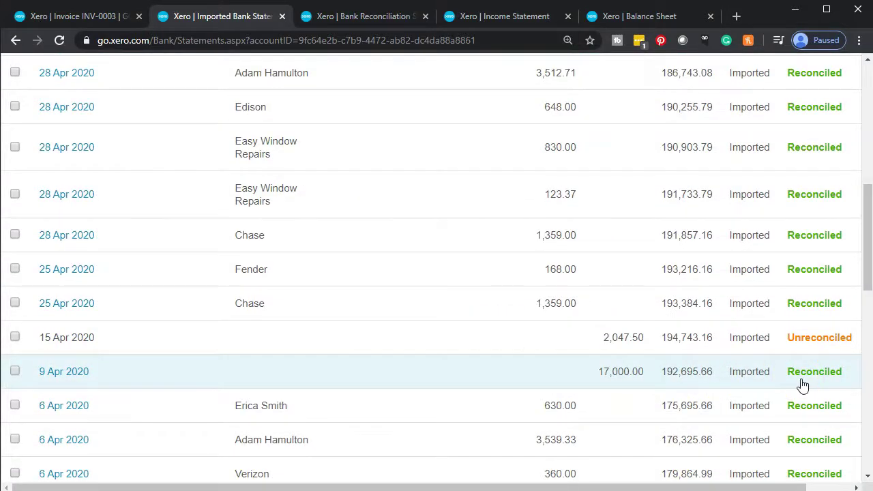
Step: View the Checking - Chase account transactions and check the status of the Apr 9, 2020 multiple-item payment
scroll(470, 328, "up", 5)
left_click(325, 234)
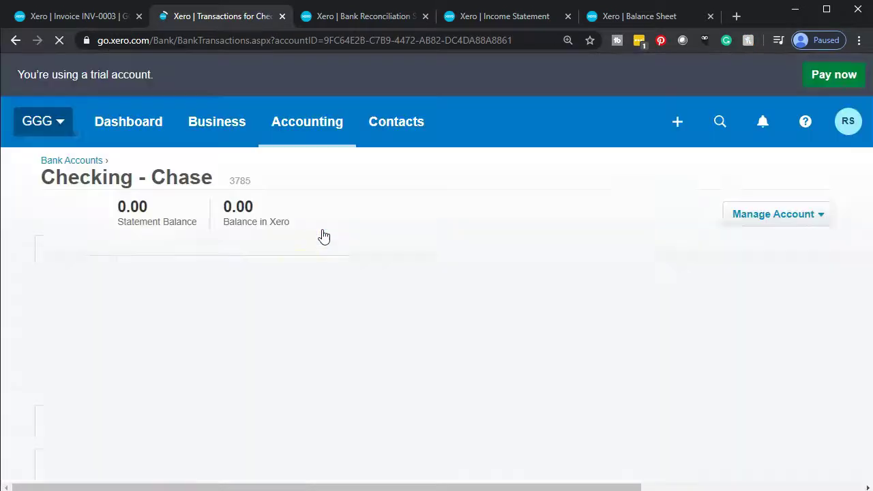
scroll(455, 252, "down", 4)
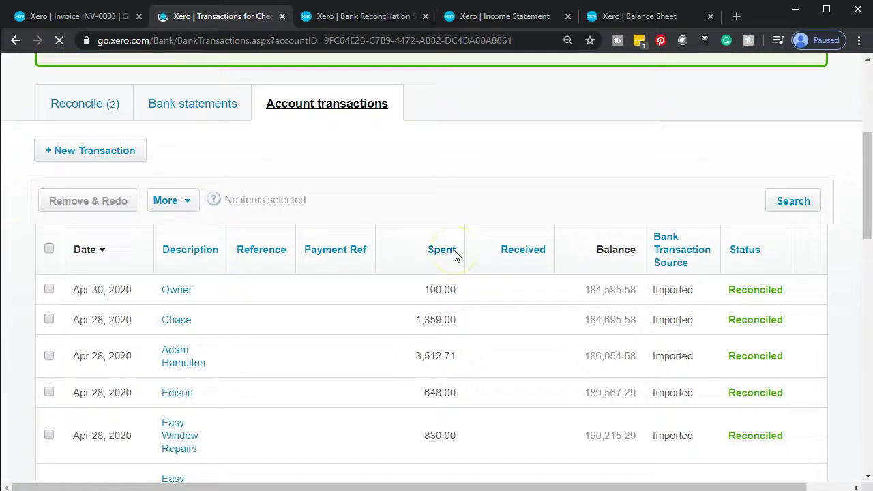
scroll(454, 253, "down", 5)
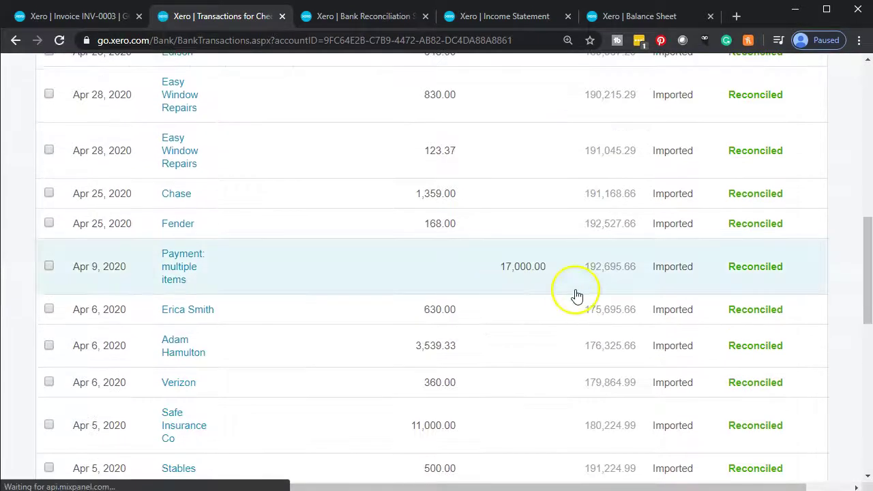